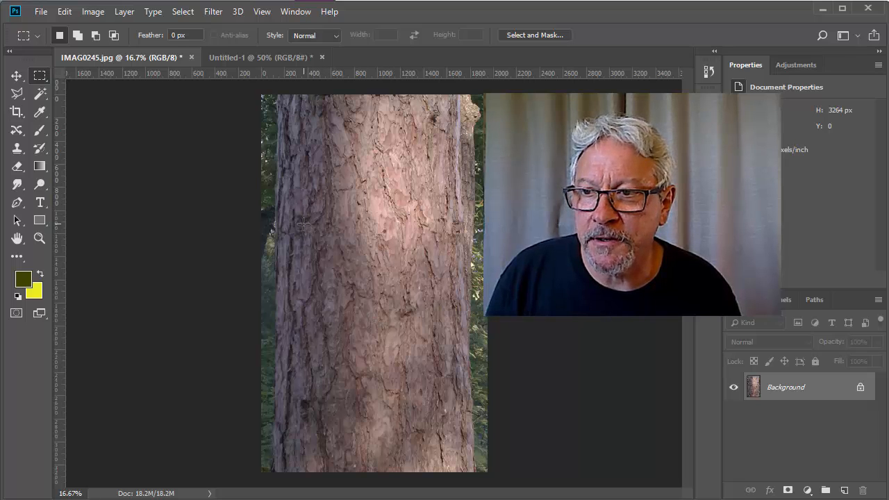
# Step: Select a rectangle of bark about 1043 by 1542 px in the middle of the trunk and define it as a pattern
pyautogui.moveTo(303, 223); pyautogui.dragTo(425, 402)
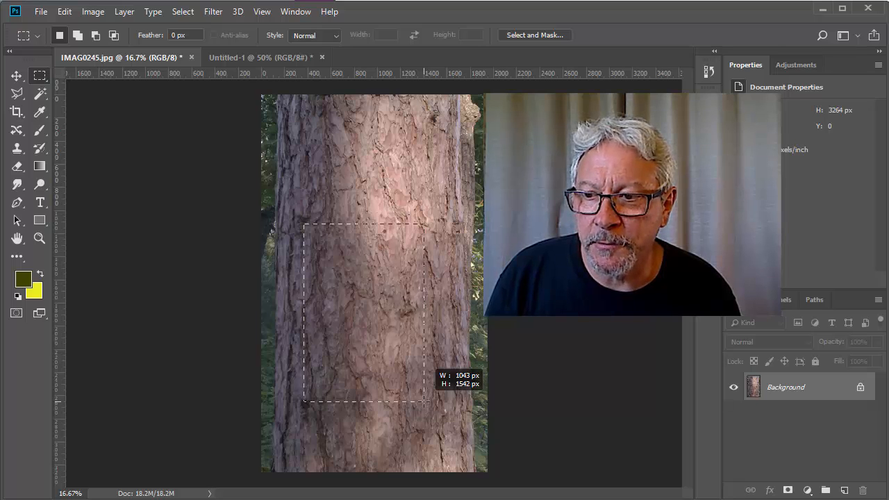
pyautogui.moveTo(425, 401); pyautogui.dragTo(425, 402)
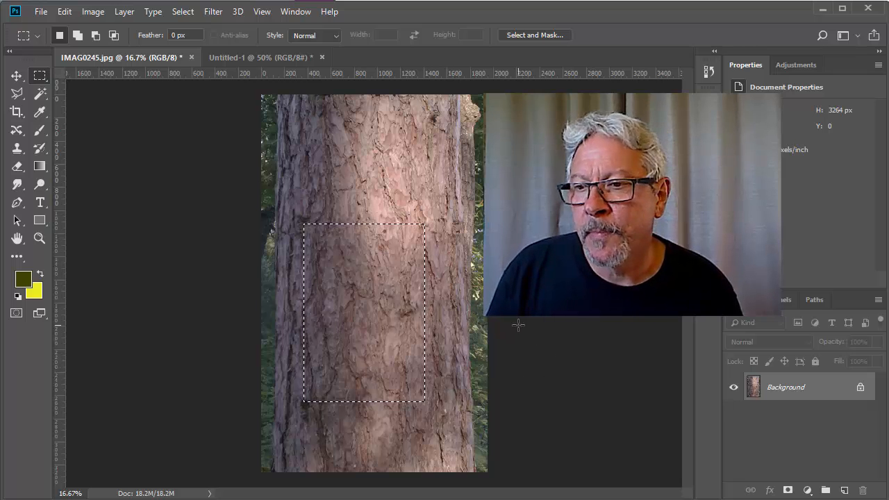
pyautogui.click(64, 12)
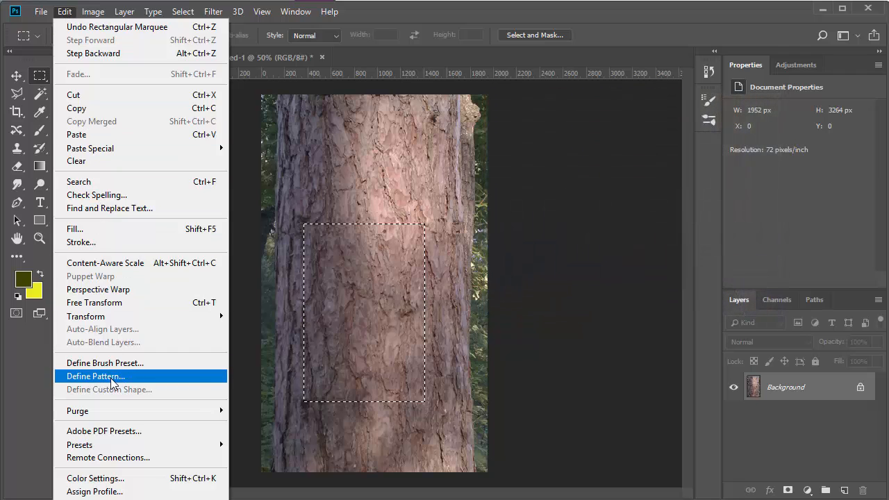
pyautogui.click(111, 377)
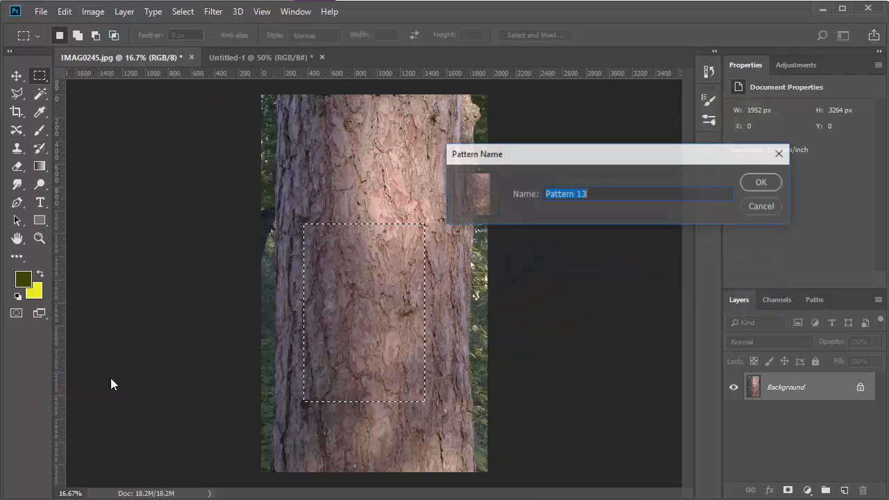
pyautogui.click(767, 182)
# Step: Add a pattern fill layer with the bark pattern at 23% scale to the Untitled-1 document
pyautogui.click(263, 59)
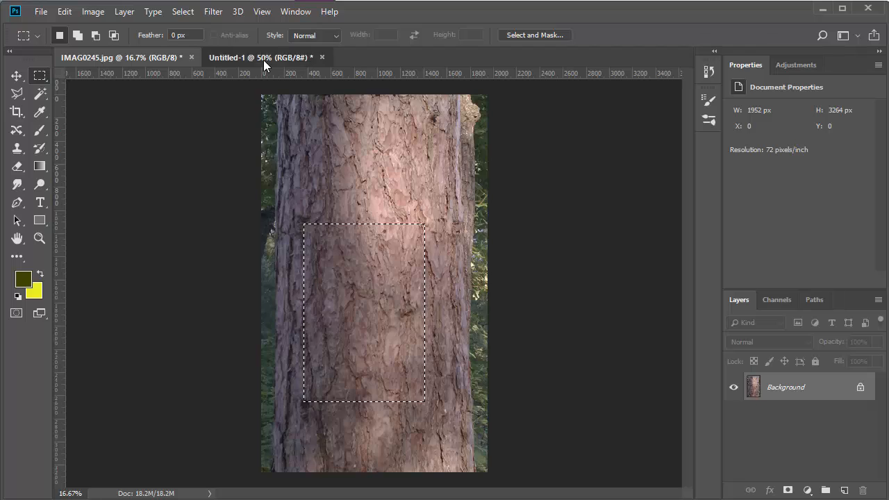
pyautogui.click(810, 490)
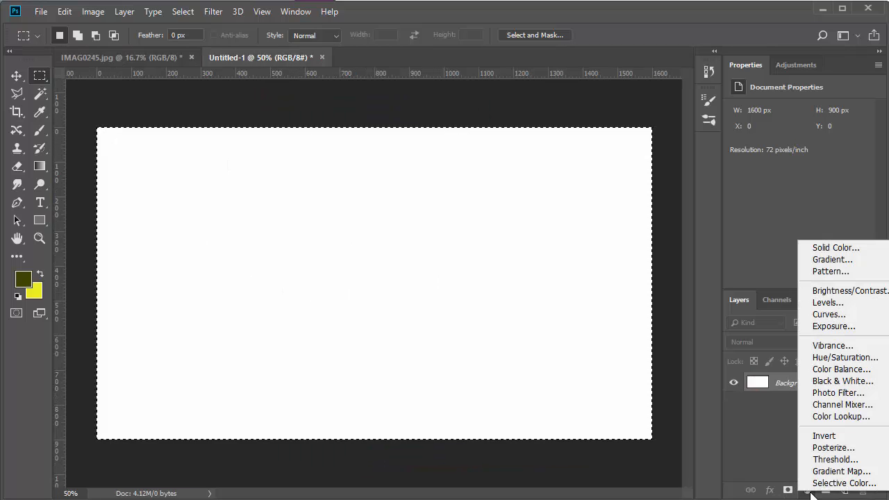
pyautogui.click(829, 275)
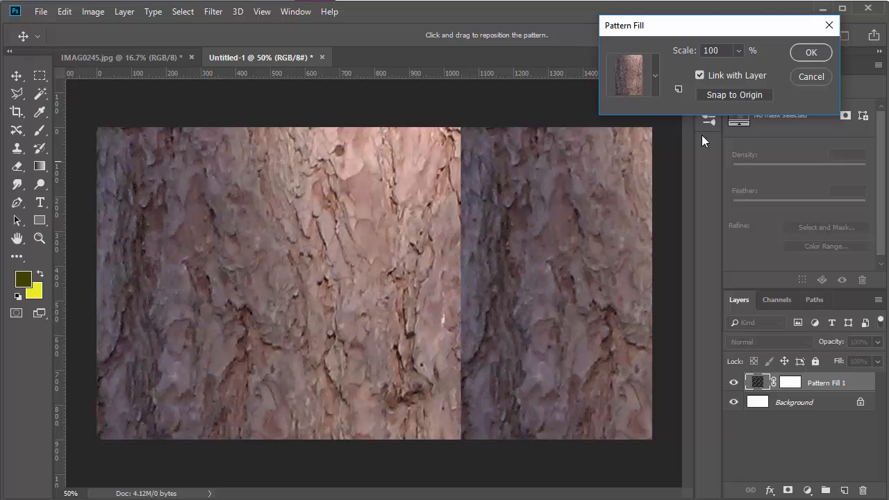
pyautogui.click(740, 50)
pyautogui.moveTo(737, 70); pyautogui.dragTo(731, 69)
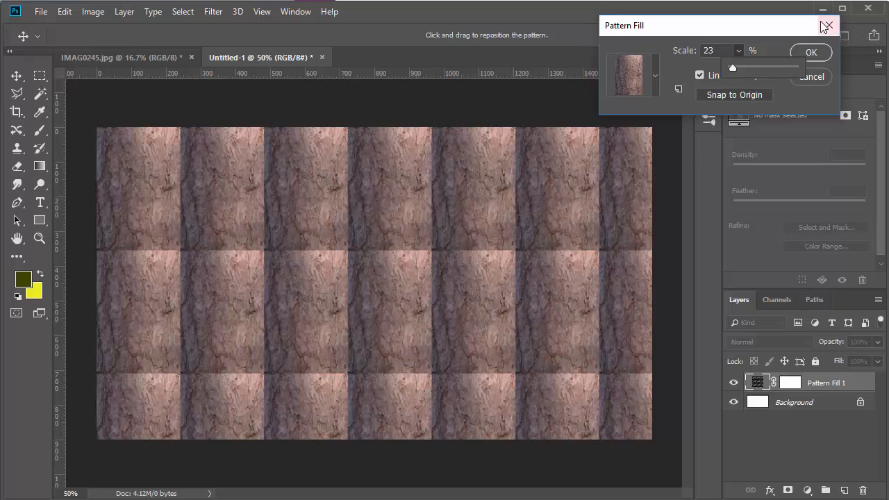
pyautogui.click(811, 54)
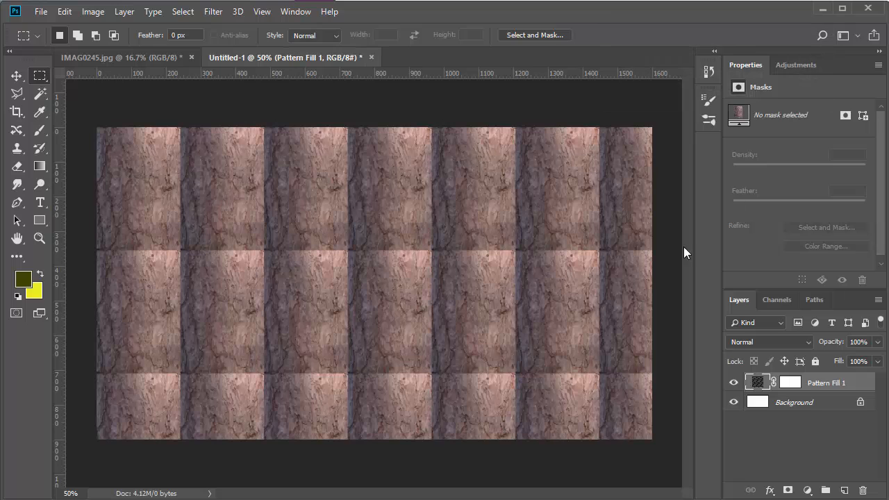
# Step: Deselect the bark area in IMAG0245.jpg and add a Brightness/Contrast adjustment layer with brightness 5
pyautogui.click(174, 59)
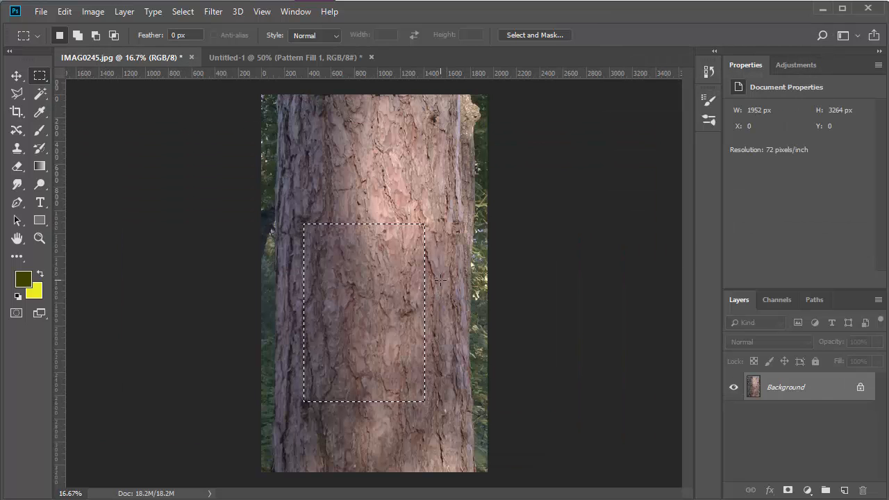
pyautogui.hotkey('ctrl', 'd')
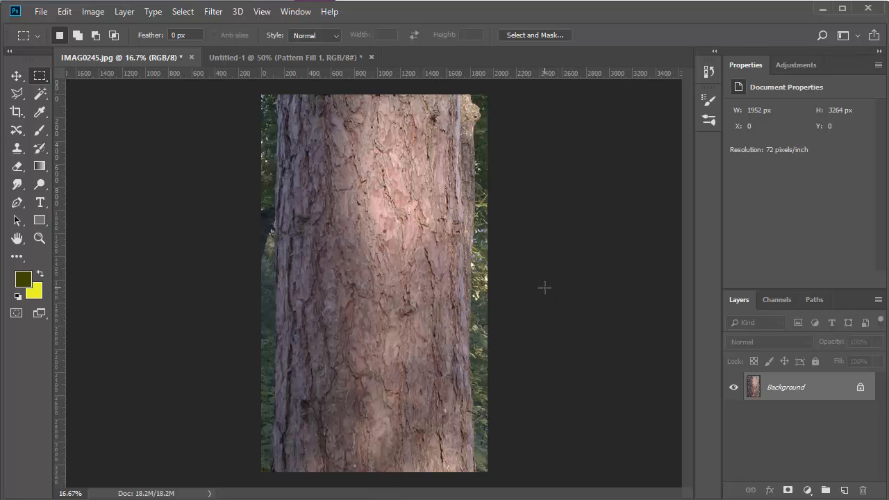
pyautogui.click(799, 64)
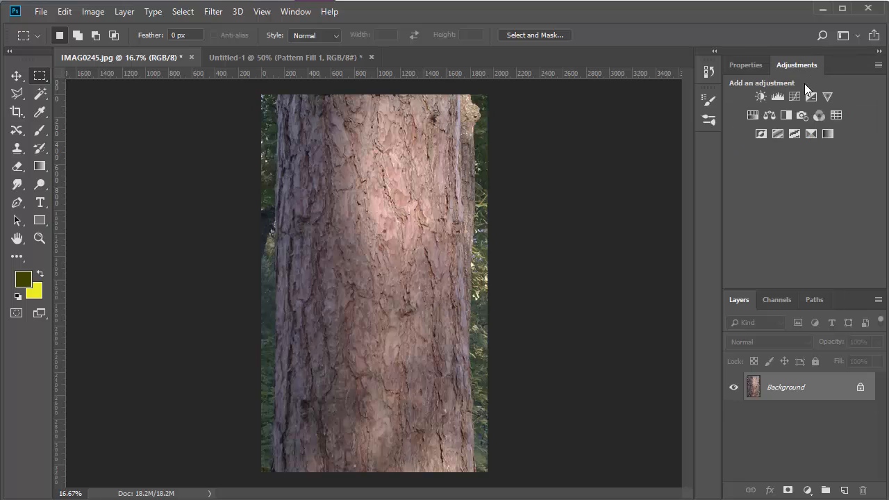
pyautogui.click(760, 97)
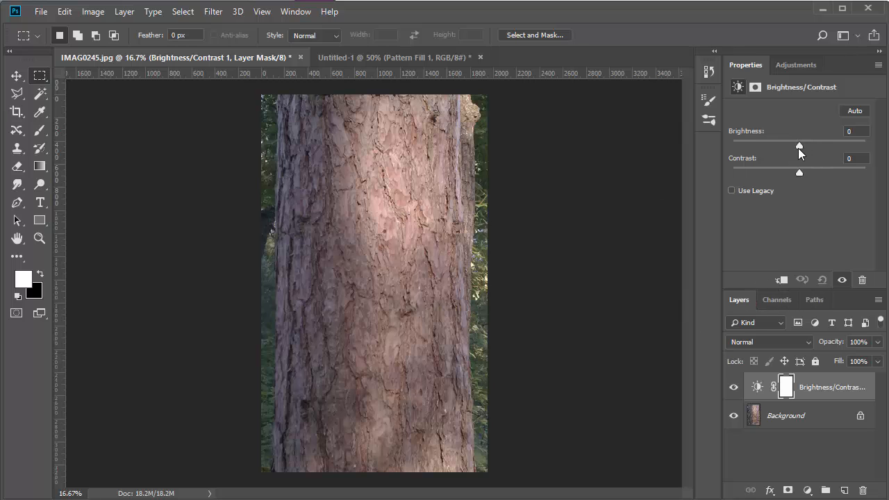
pyautogui.moveTo(798, 148)
pyautogui.mouseDown()
pyautogui.moveTo(826, 147)
pyautogui.moveTo(780, 148)
pyautogui.moveTo(804, 147)
pyautogui.moveTo(801, 157)
pyautogui.mouseUp()
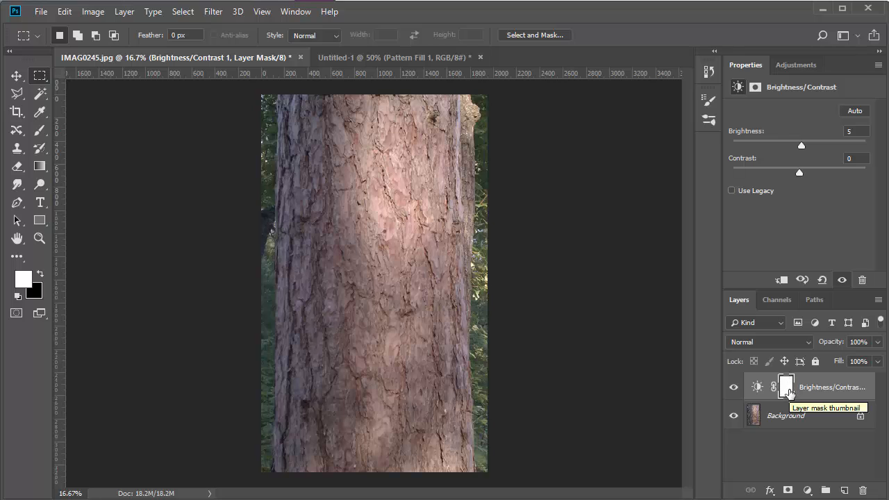
# Step: Fill the adjustment layer's mask with a horizontal black-to-white linear gradient that hides the adjustment on the trunk's left side
pyautogui.click(788, 391)
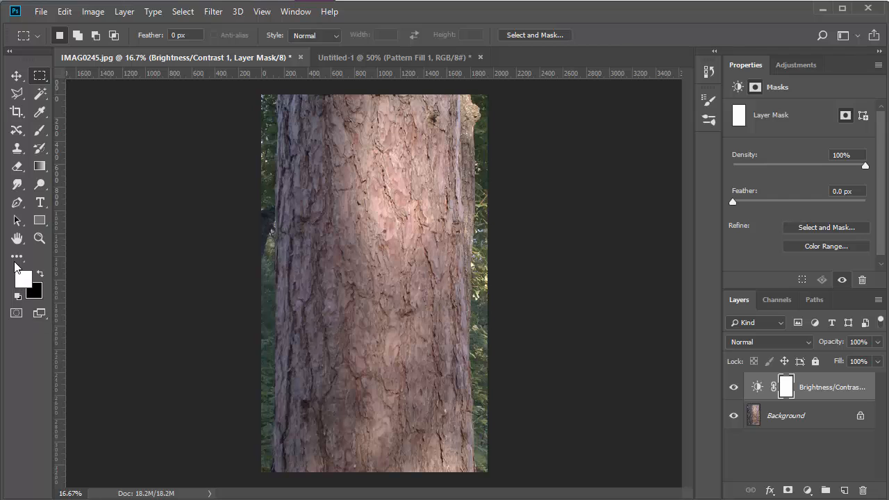
pyautogui.click(40, 167)
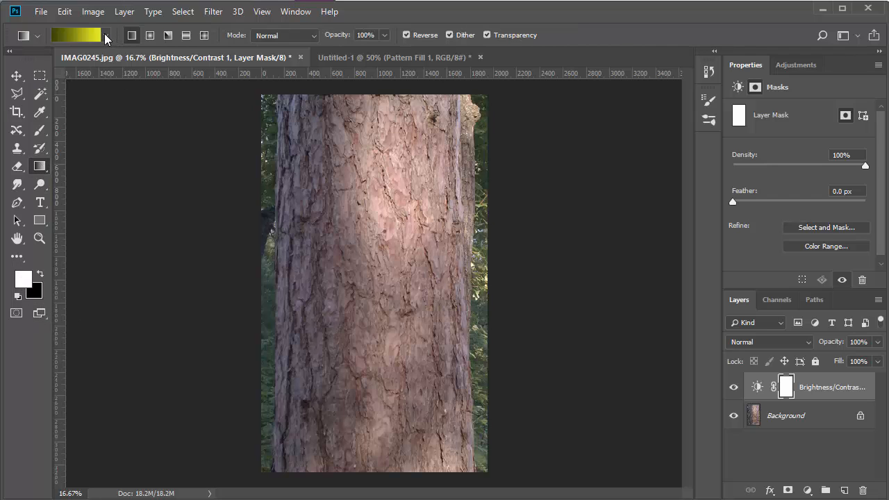
pyautogui.click(105, 36)
pyautogui.click(36, 65)
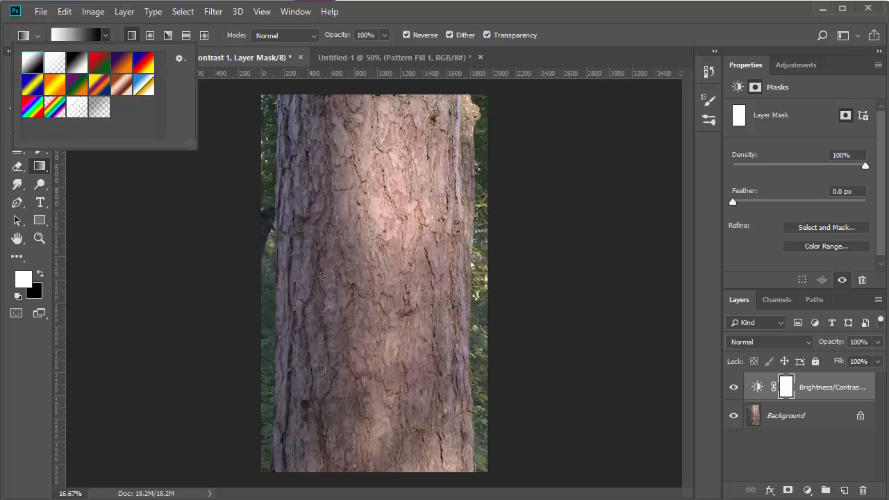
pyautogui.moveTo(310, 279); pyautogui.dragTo(430, 279)
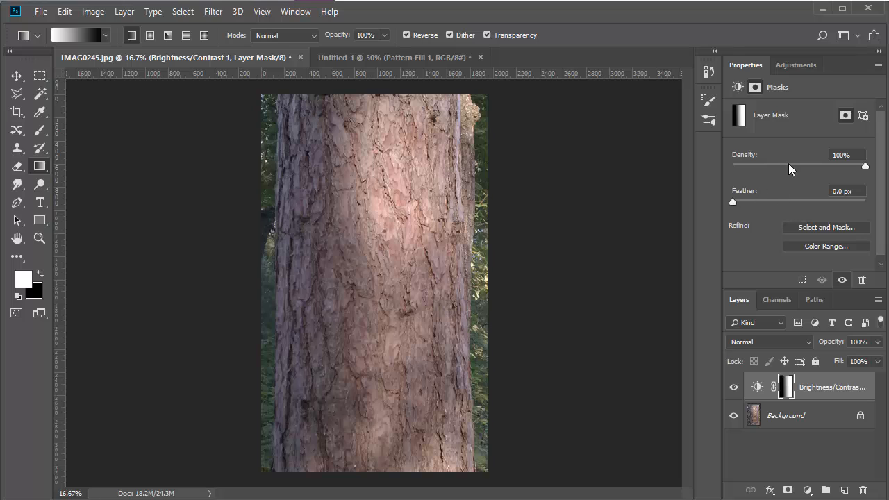
# Step: Set the adjustment layer's brightness to -90 and keep its opacity at 100%
pyautogui.click(756, 388)
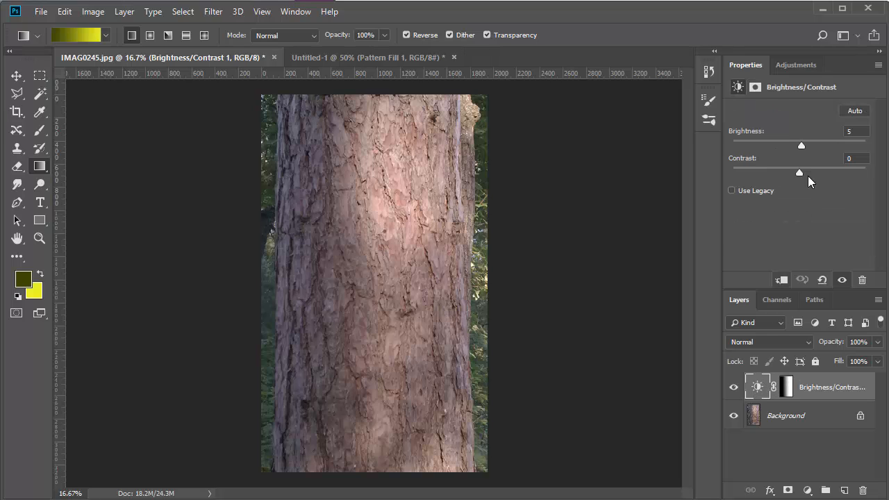
pyautogui.moveTo(802, 144)
pyautogui.mouseDown()
pyautogui.moveTo(829, 144)
pyautogui.moveTo(785, 144)
pyautogui.moveTo(820, 147)
pyautogui.moveTo(801, 147)
pyautogui.mouseUp()
pyautogui.moveTo(805, 146); pyautogui.dragTo(760, 165)
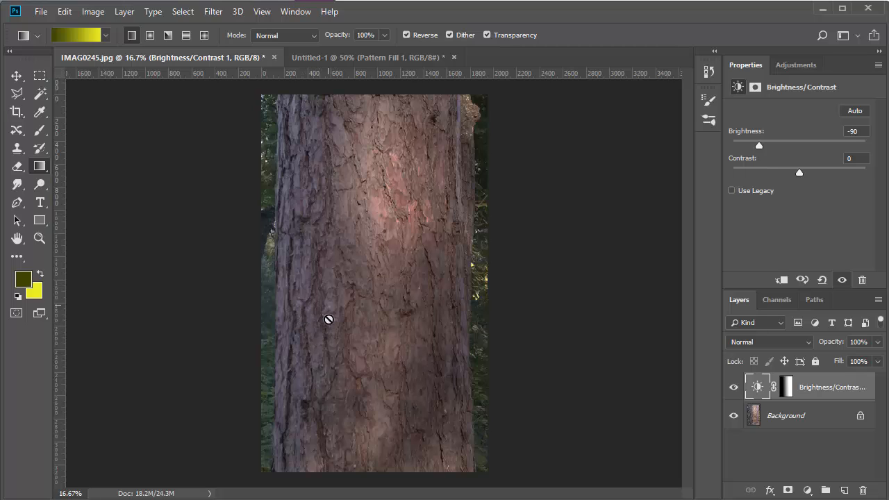
pyautogui.moveTo(759, 146)
pyautogui.mouseDown()
pyautogui.moveTo(746, 159)
pyautogui.moveTo(760, 160)
pyautogui.mouseUp()
pyautogui.click(877, 343)
pyautogui.moveTo(878, 359)
pyautogui.mouseDown()
pyautogui.moveTo(836, 372)
pyautogui.moveTo(886, 371)
pyautogui.mouseUp()
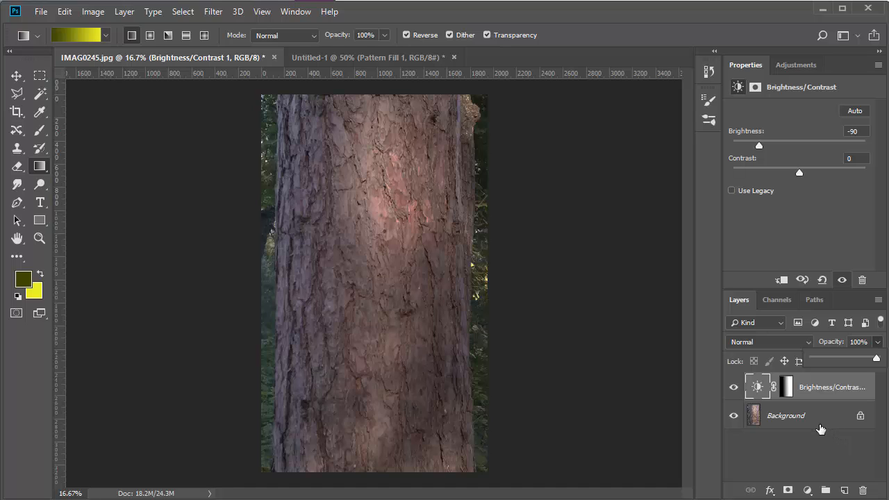
# Step: Duplicate the Background layer, merge the brightness adjustment into the copy, and toggle the copy's visibility to compare it with the original
pyautogui.moveTo(802, 424); pyautogui.dragTo(844, 490)
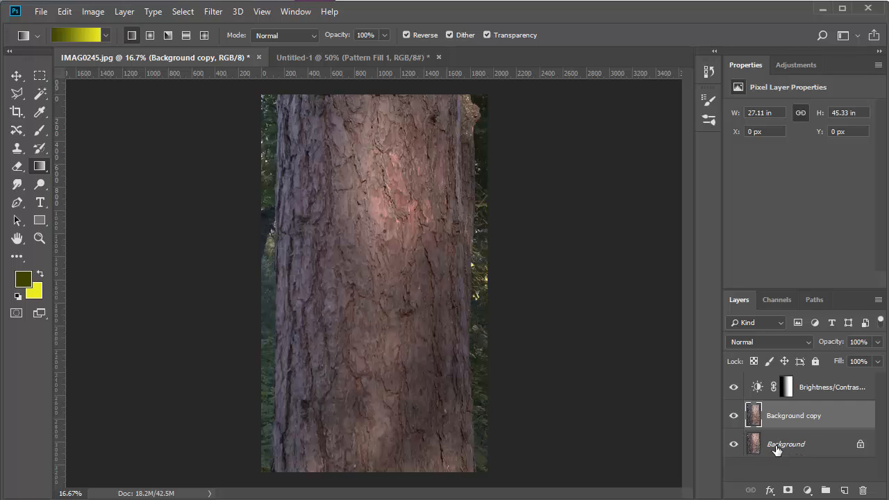
pyautogui.click(814, 391)
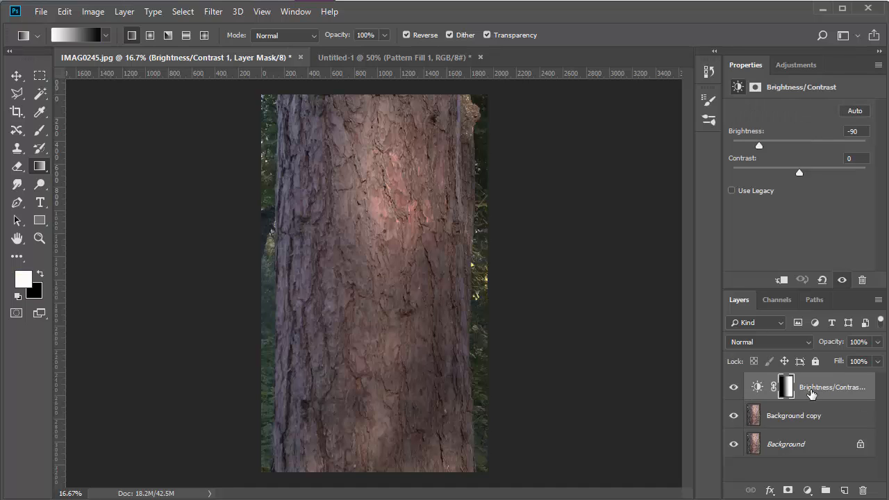
pyautogui.press('Delete')
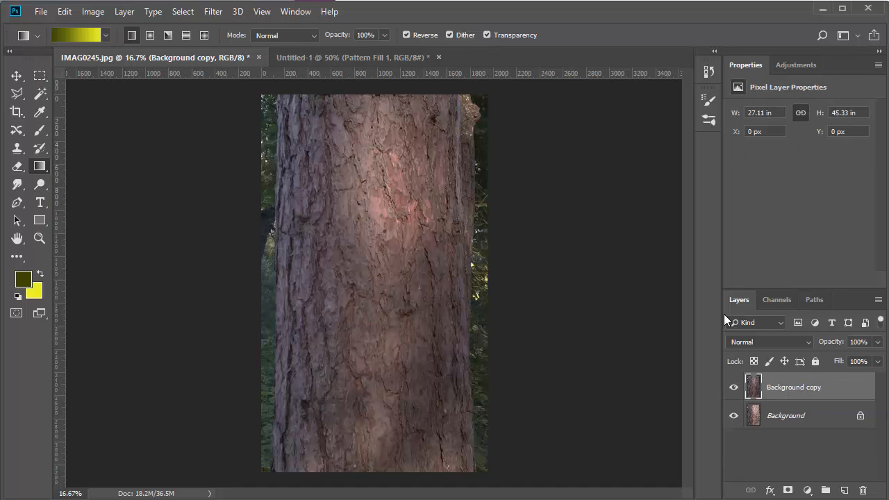
pyautogui.click(736, 390)
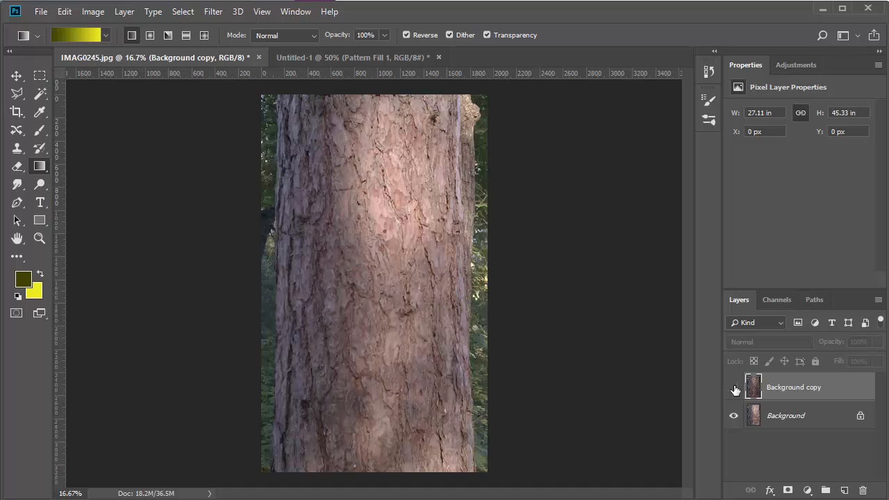
pyautogui.click(734, 389)
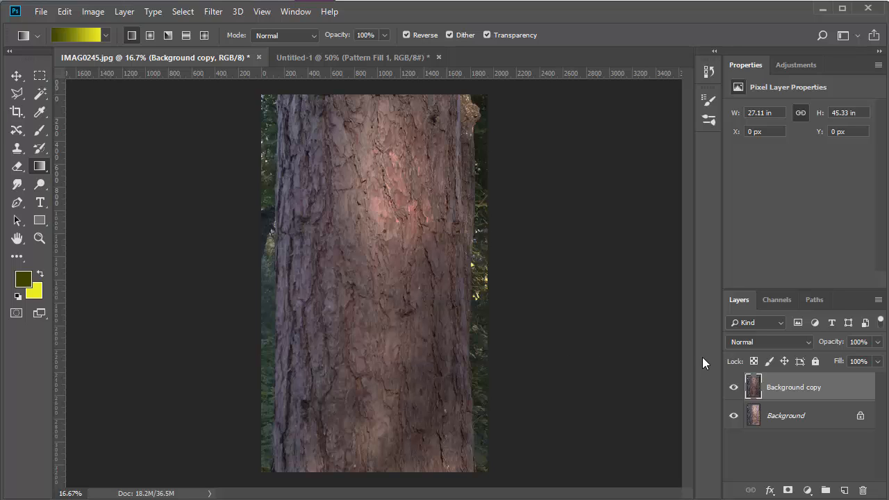
# Step: Select a rectangle of the evened-out bark in the middle of the trunk and define it as a new pattern
pyautogui.click(41, 76)
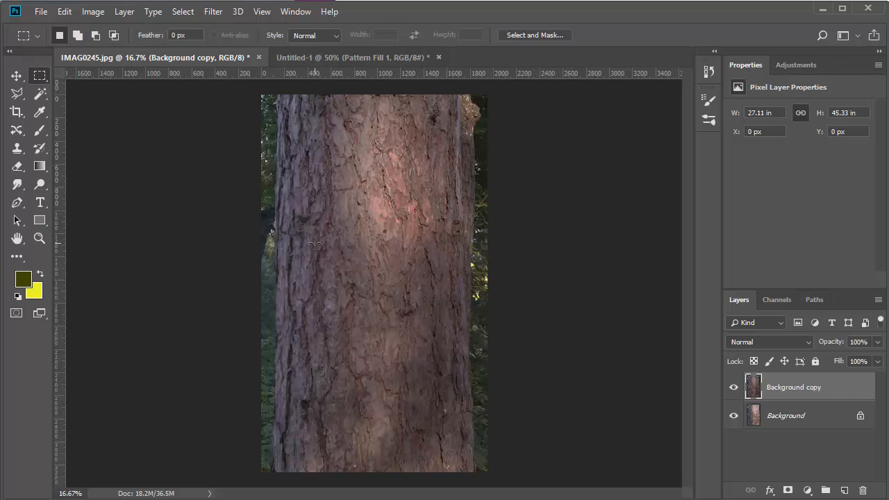
pyautogui.moveTo(314, 243); pyautogui.dragTo(427, 395)
pyautogui.moveTo(427, 394); pyautogui.dragTo(426, 401)
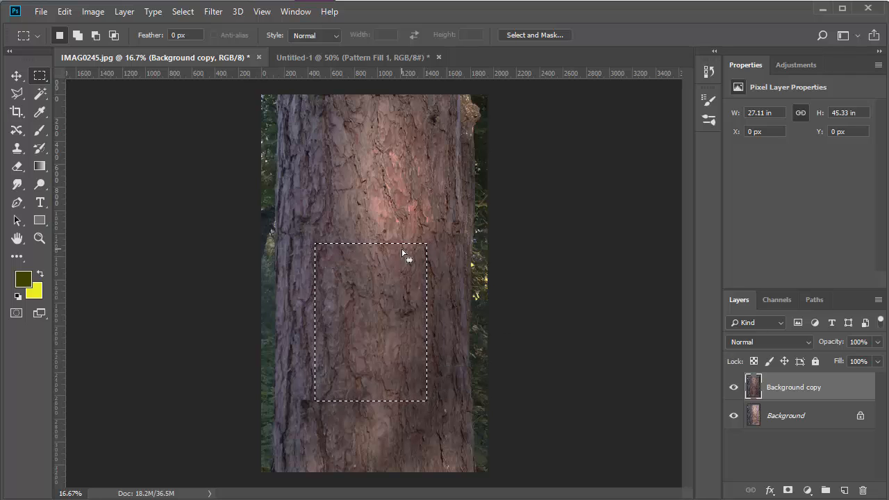
pyautogui.click(65, 12)
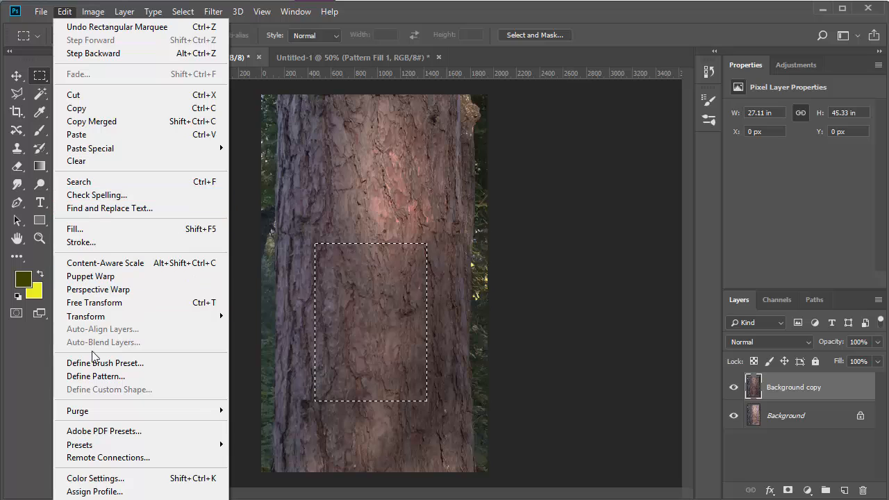
pyautogui.click(96, 375)
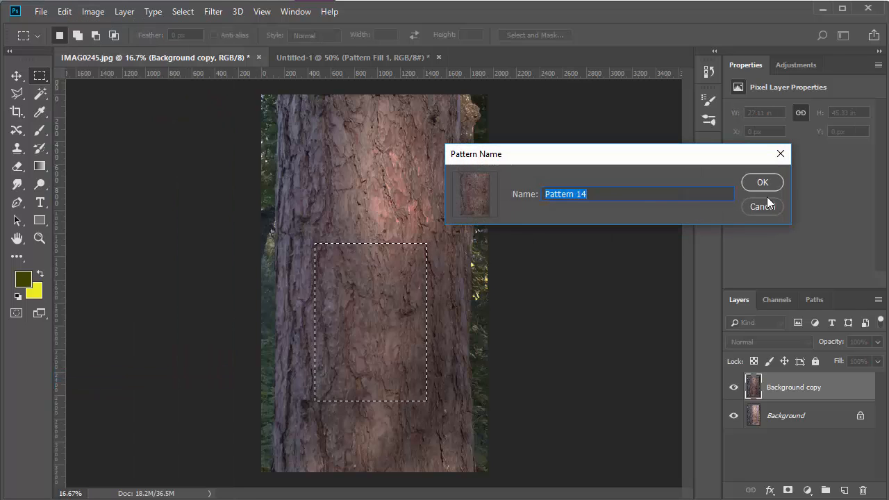
pyautogui.click(770, 184)
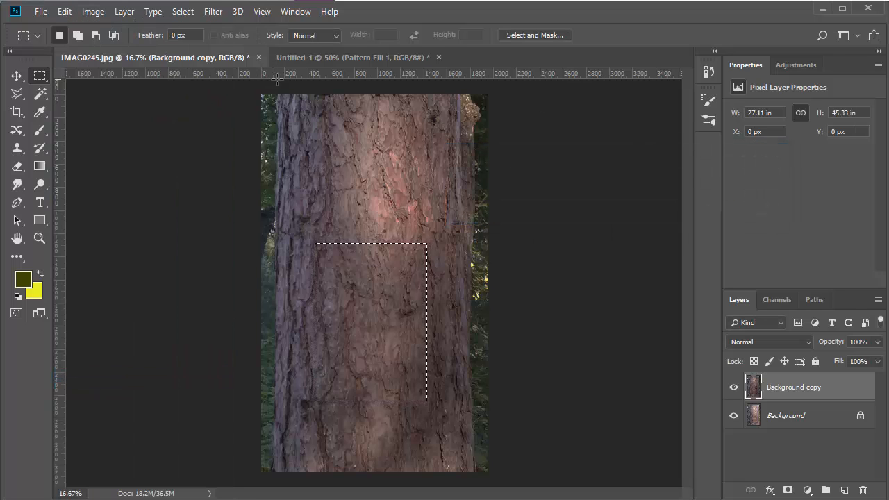
# Step: Replace the pattern of Untitled-1's Pattern Fill 1 layer with the newly defined darker bark pattern
pyautogui.click(360, 59)
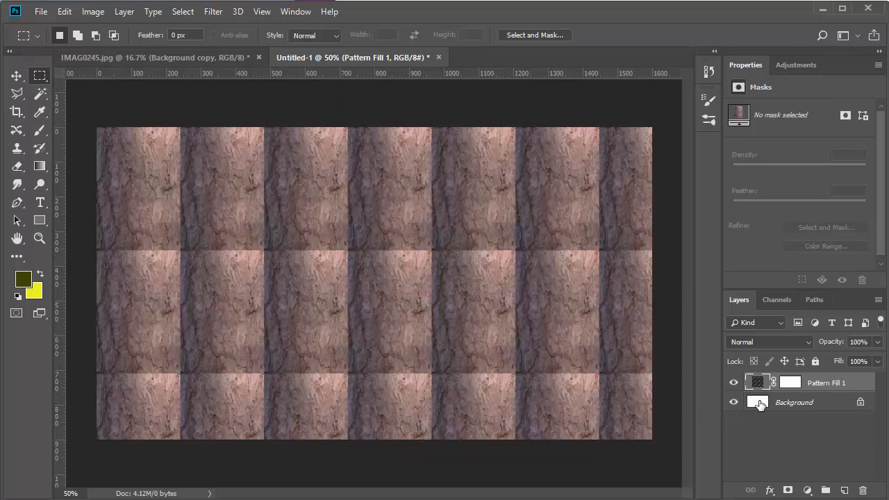
pyautogui.doubleClick(758, 383)
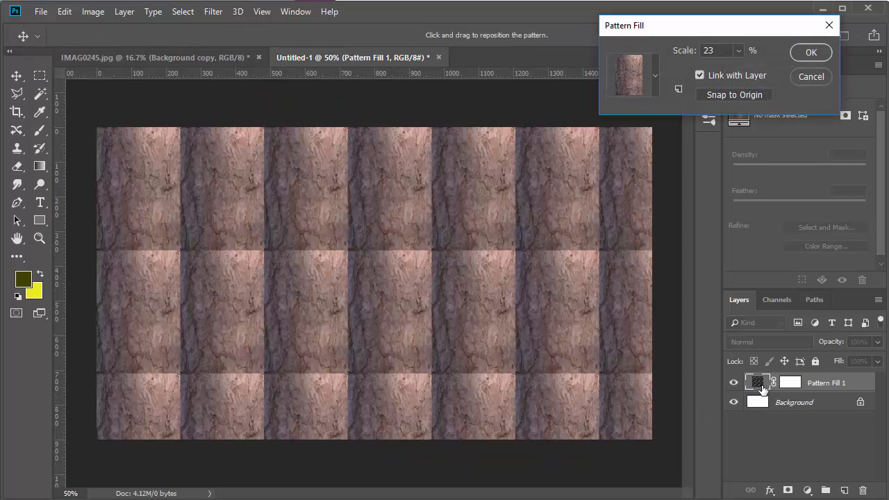
pyautogui.click(655, 78)
pyautogui.click(629, 191)
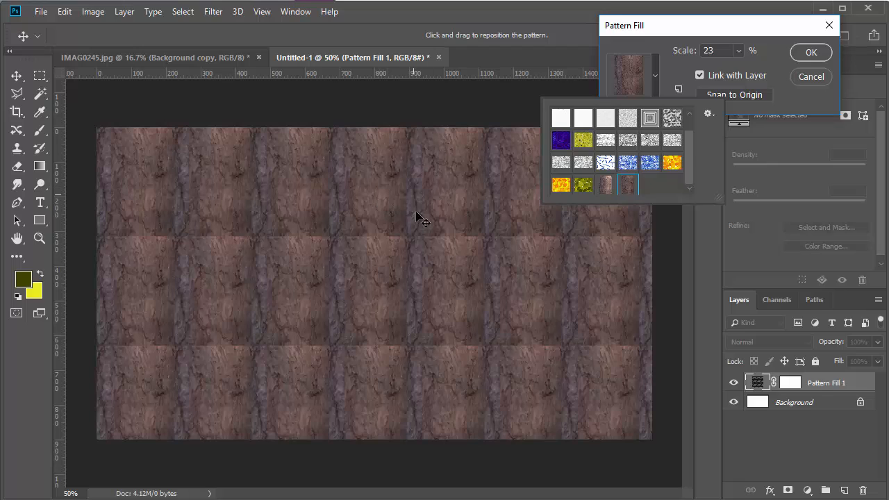
pyautogui.click(816, 57)
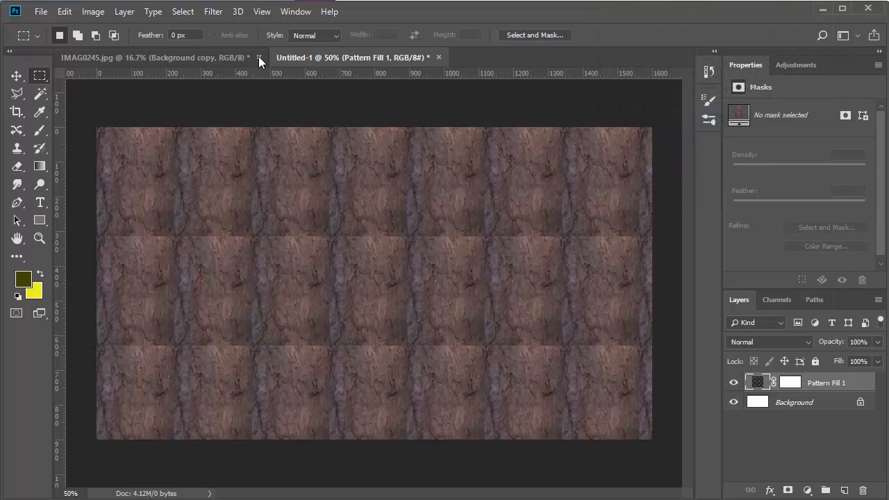
# Step: Copy the selected bark from IMAG0245.jpg and paste it into a new 971 x 1368 px document from the Clipboard preset
pyautogui.click(221, 57)
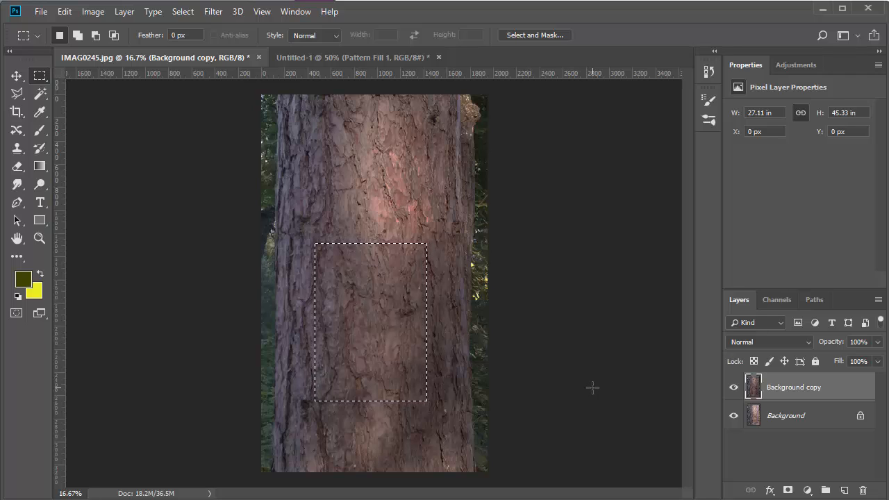
pyautogui.click(42, 12)
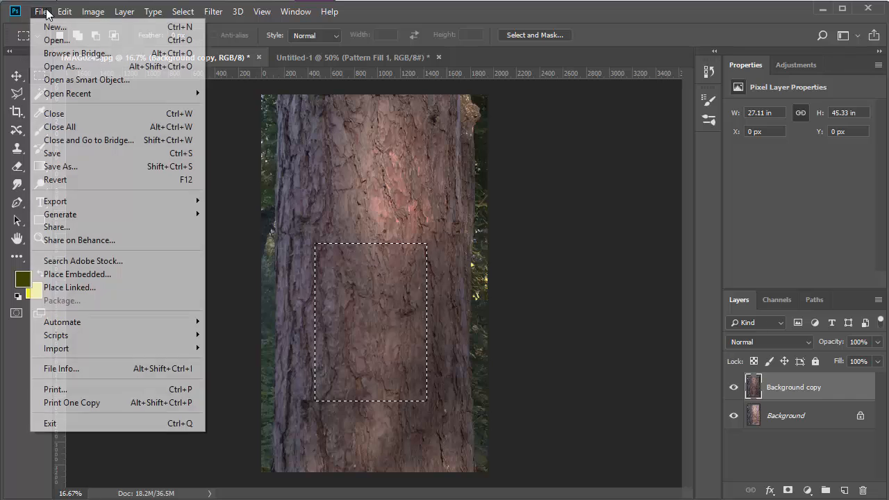
pyautogui.click(48, 27)
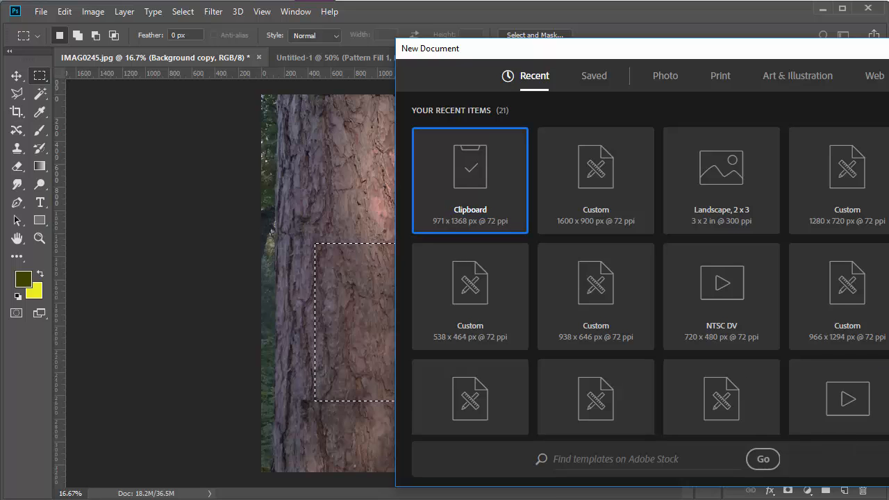
pyautogui.press('Return')
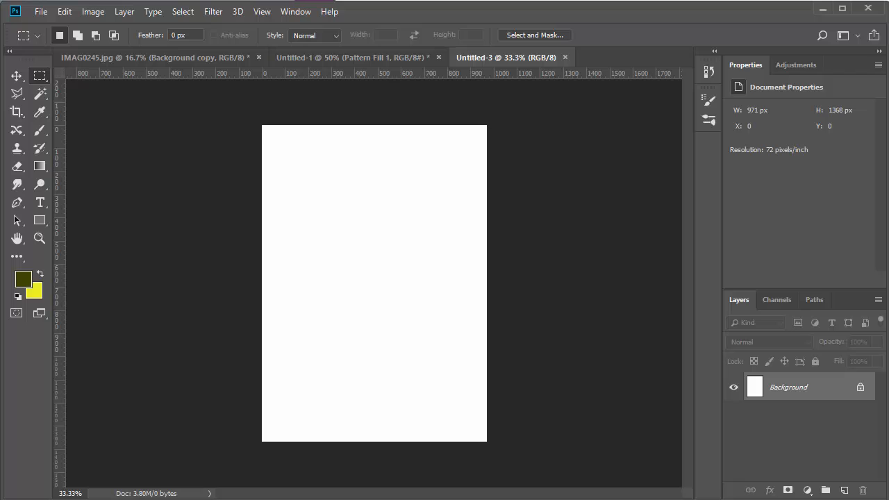
pyautogui.hotkey('ctrl', 'v')
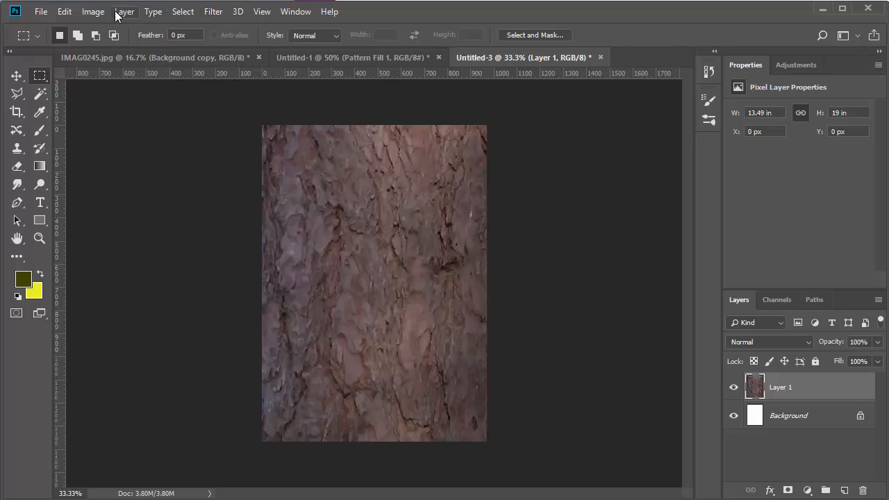
# Step: Check the pixel dimensions of the pasted bark document, leaving its image size as it is
pyautogui.click(89, 12)
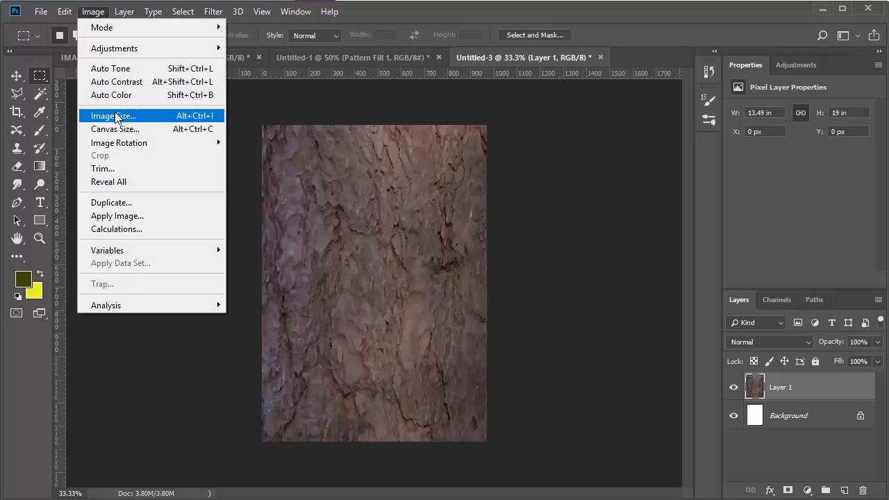
pyautogui.click(110, 115)
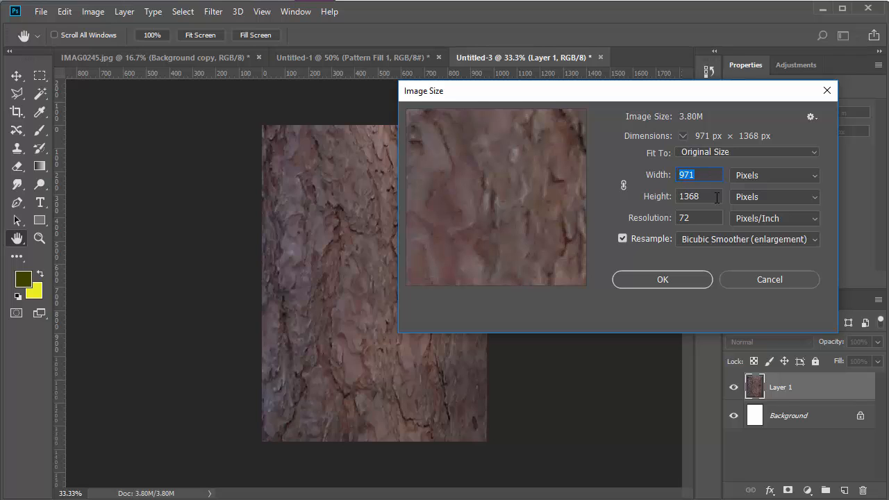
pyautogui.click(826, 91)
# Step: Apply the Offset filter to Layer 1 with +465 pixels horizontal, +722 pixels vertical and Wrap Around for undefined areas
pyautogui.click(209, 11)
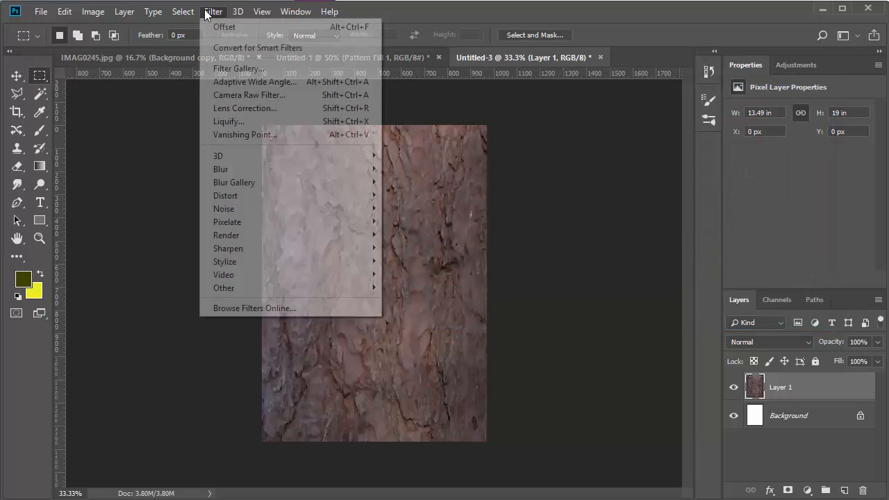
pyautogui.moveTo(268, 291)
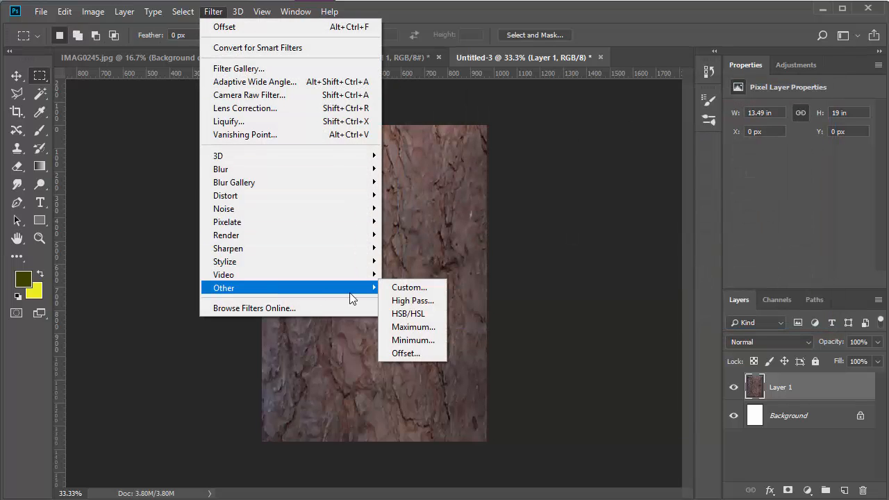
pyautogui.click(407, 353)
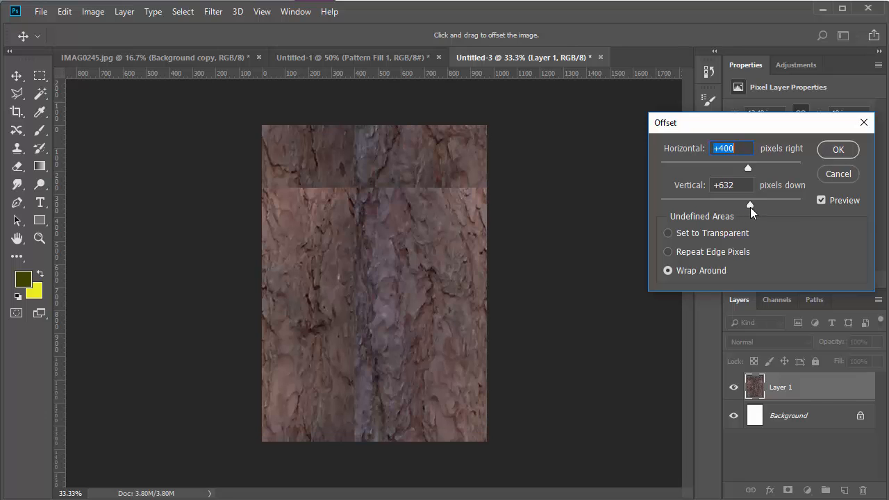
pyautogui.moveTo(750, 207)
pyautogui.mouseDown()
pyautogui.moveTo(734, 208)
pyautogui.moveTo(749, 206)
pyautogui.mouseUp()
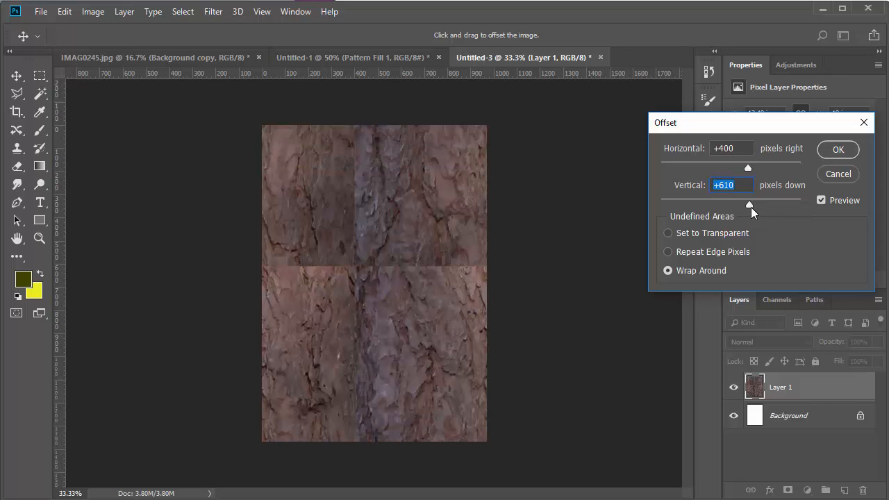
pyautogui.moveTo(750, 207); pyautogui.dragTo(753, 207)
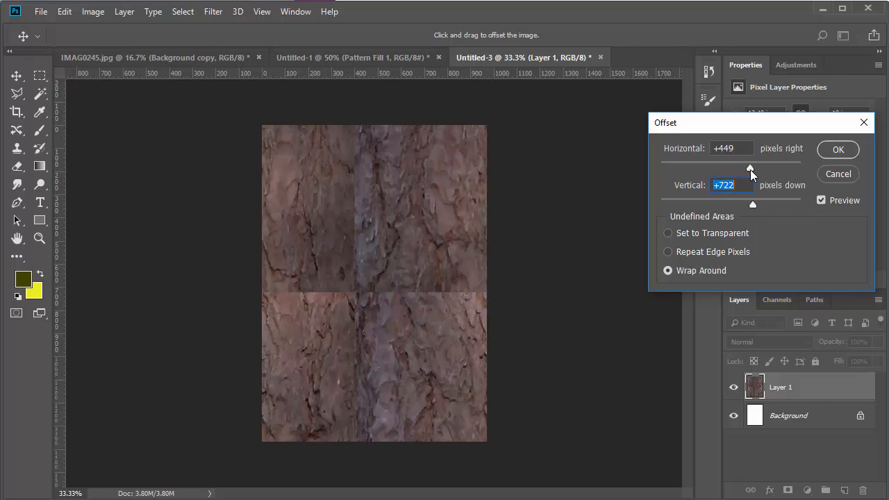
pyautogui.moveTo(751, 170); pyautogui.dragTo(753, 170)
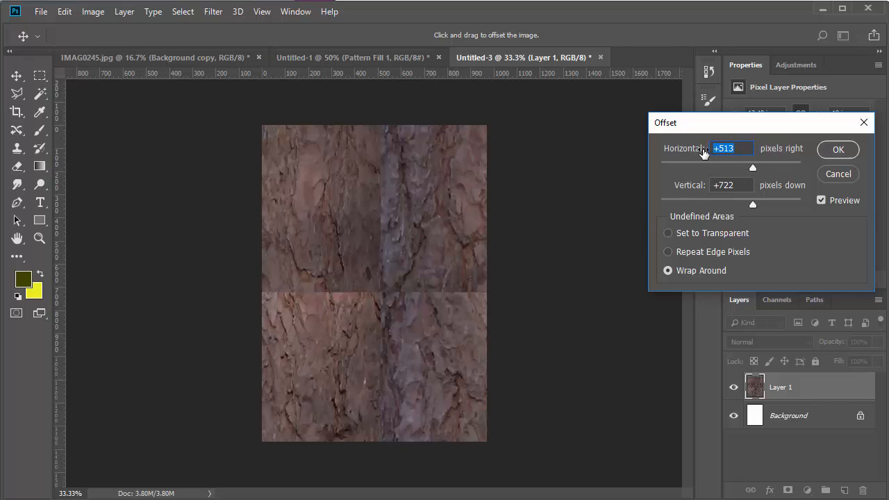
pyautogui.moveTo(753, 169); pyautogui.dragTo(751, 170)
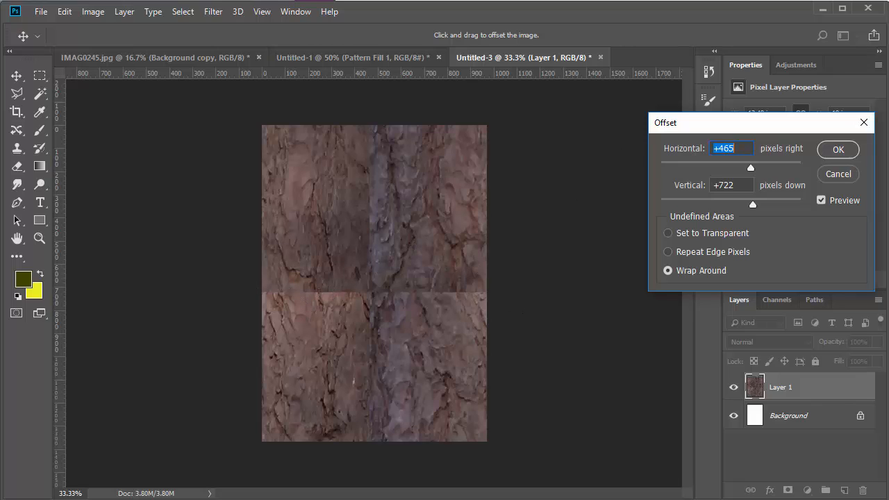
pyautogui.click(838, 150)
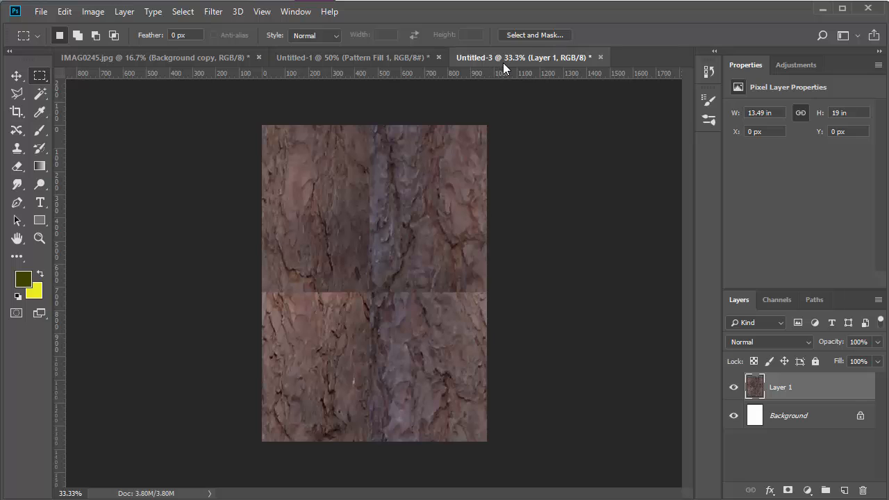
# Step: Float Untitled-3 and IMAG0245.jpg as separate windows and arrange them side by side
pyautogui.moveTo(506, 60); pyautogui.dragTo(581, 156)
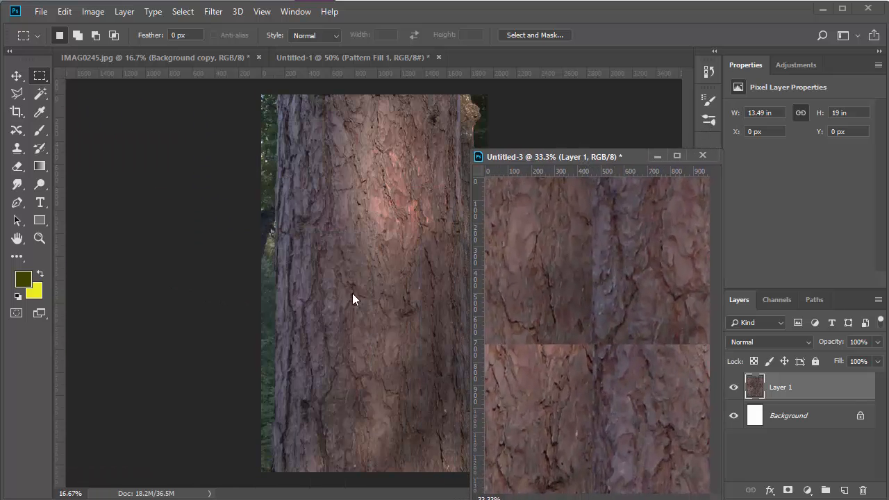
pyautogui.moveTo(637, 159); pyautogui.dragTo(206, 97)
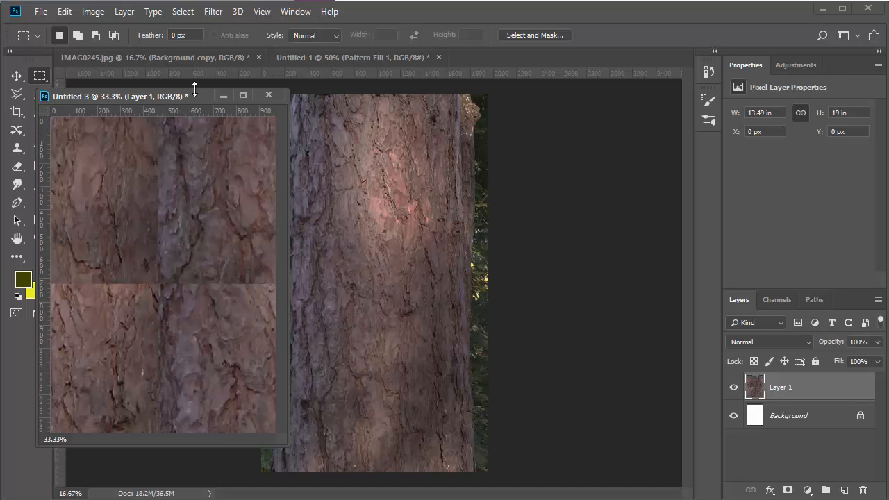
pyautogui.moveTo(196, 94); pyautogui.dragTo(218, 93)
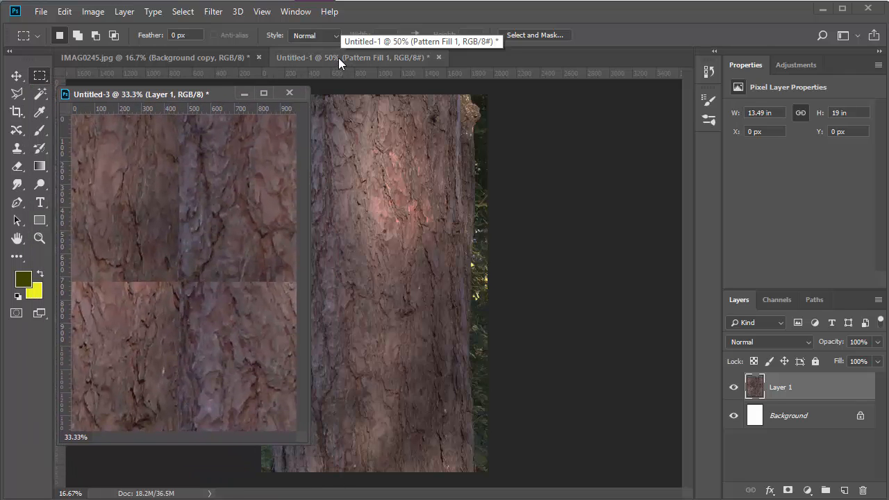
pyautogui.click(209, 56)
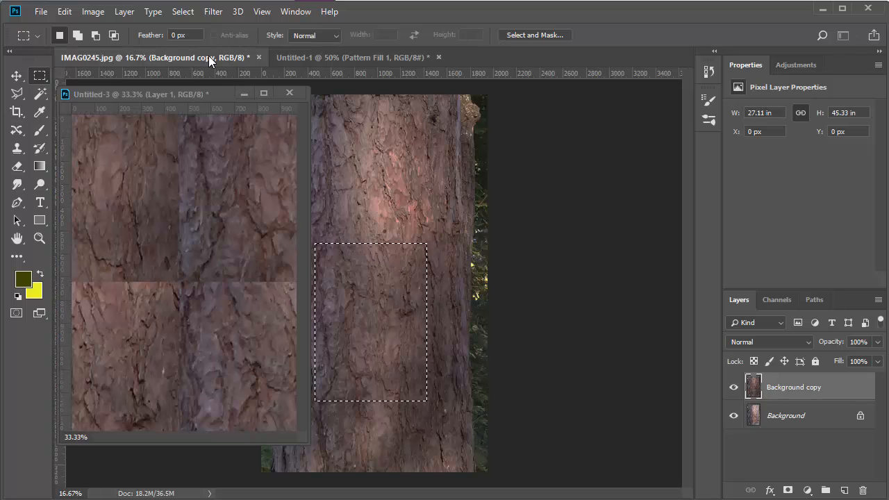
pyautogui.moveTo(214, 61); pyautogui.dragTo(551, 87)
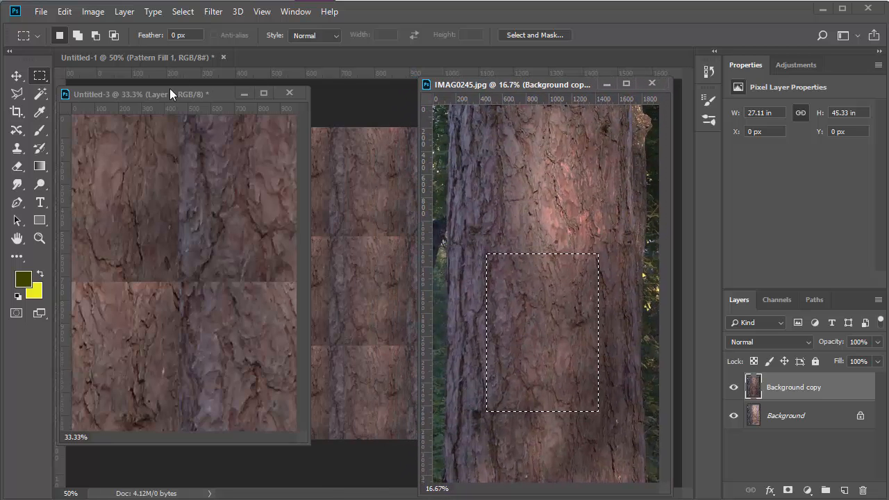
pyautogui.moveTo(165, 97); pyautogui.dragTo(234, 98)
pyautogui.moveTo(532, 84); pyautogui.dragTo(503, 85)
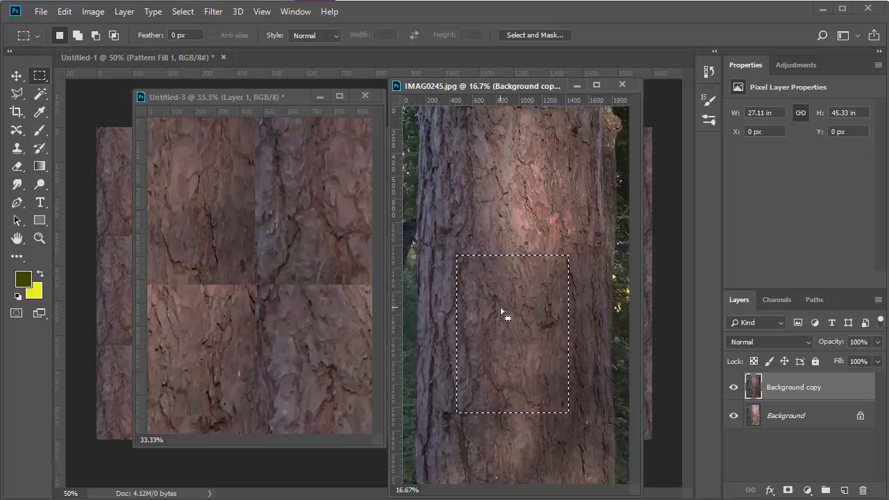
# Step: Deselect the bark area in IMAG0245.jpg and set its window beside Untitled-3, showing the lower trunk at 25% zoom
pyautogui.hotkey('ctrl', '+')
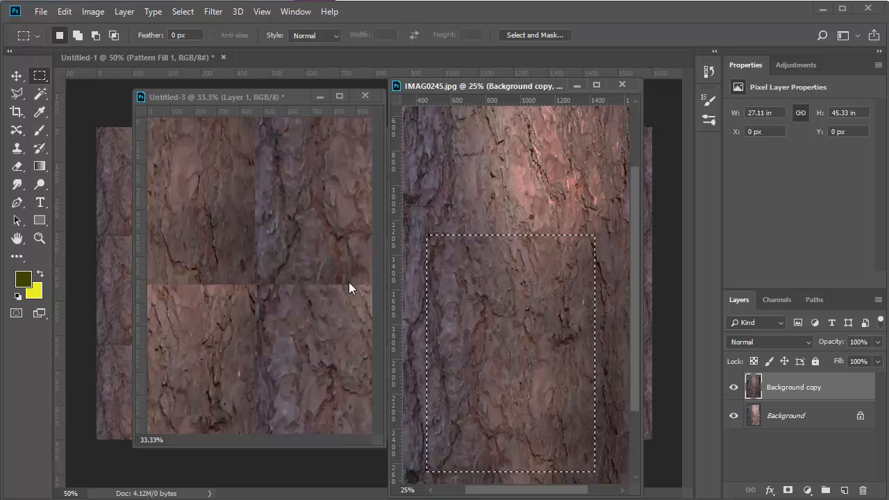
pyautogui.hotkey('ctrl', 'd')
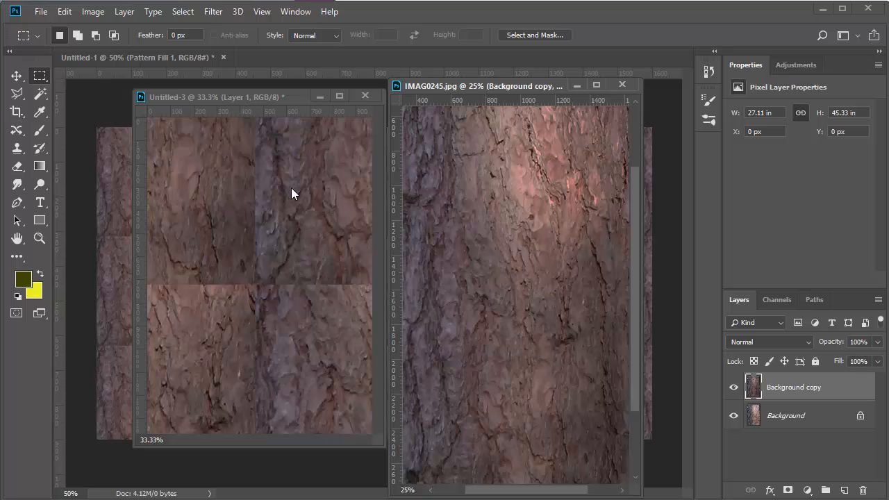
pyautogui.click(262, 317)
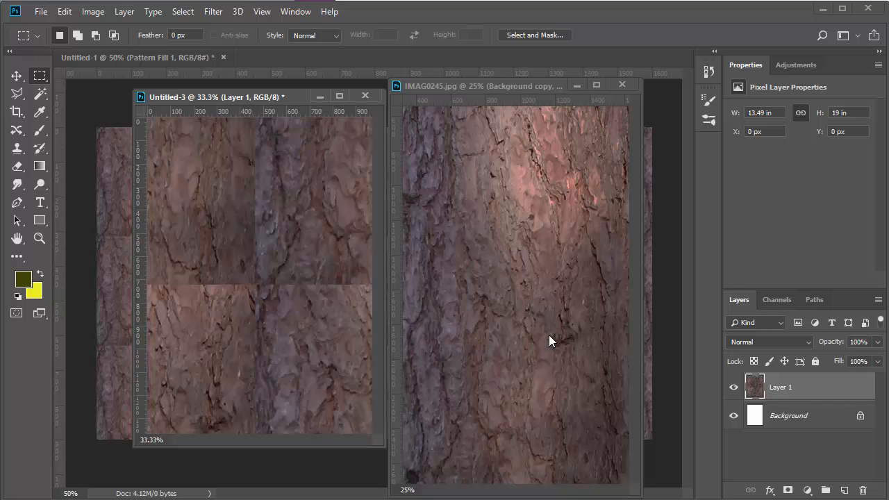
pyautogui.moveTo(516, 88); pyautogui.dragTo(527, 83)
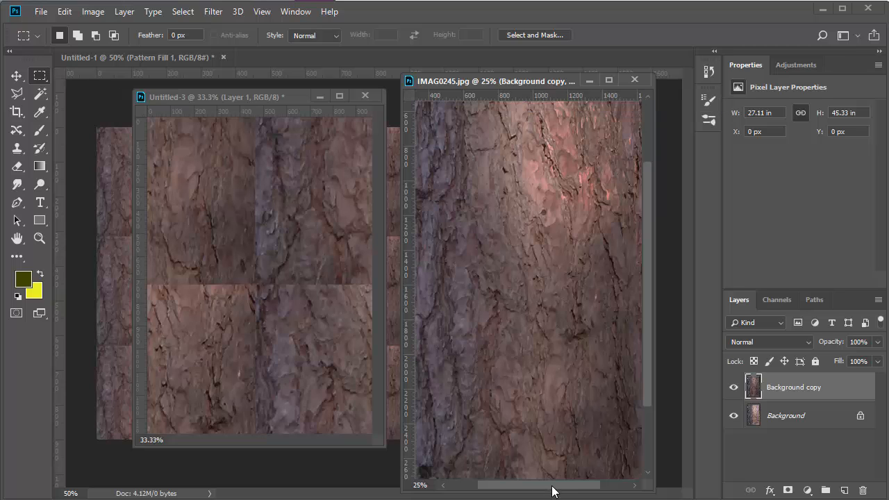
pyautogui.moveTo(552, 490); pyautogui.dragTo(533, 495)
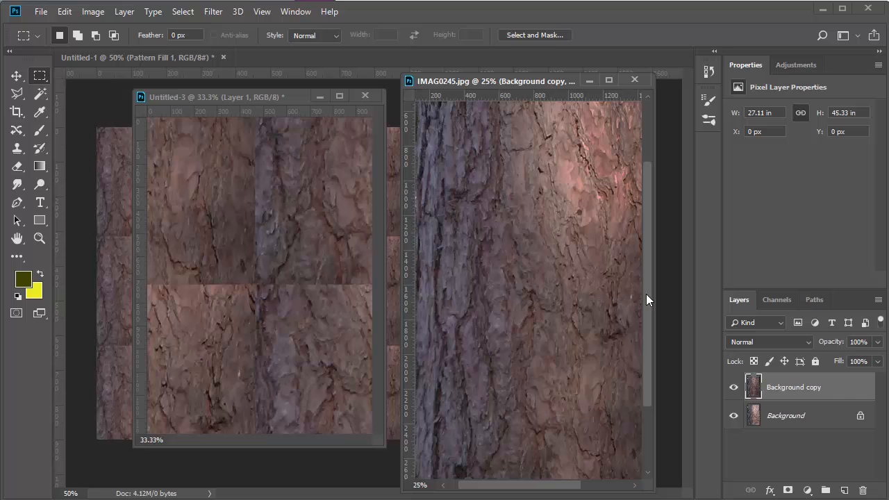
pyautogui.moveTo(646, 294); pyautogui.dragTo(643, 353)
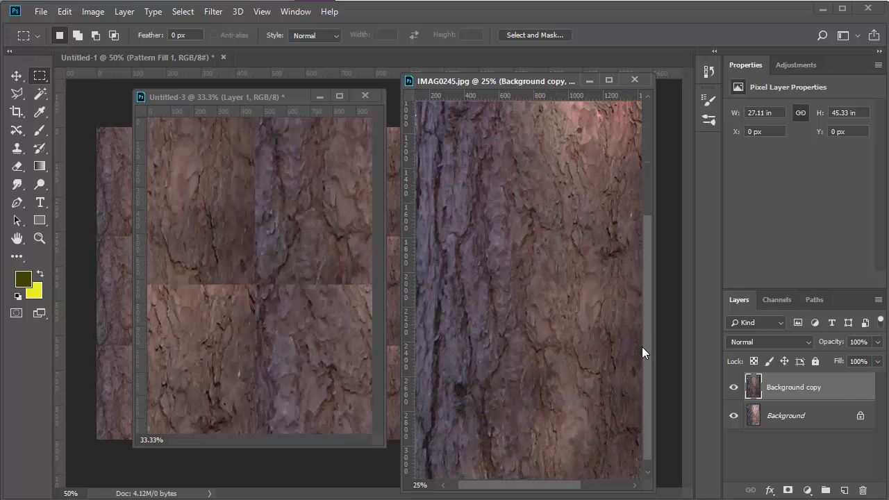
pyautogui.moveTo(642, 353); pyautogui.dragTo(643, 363)
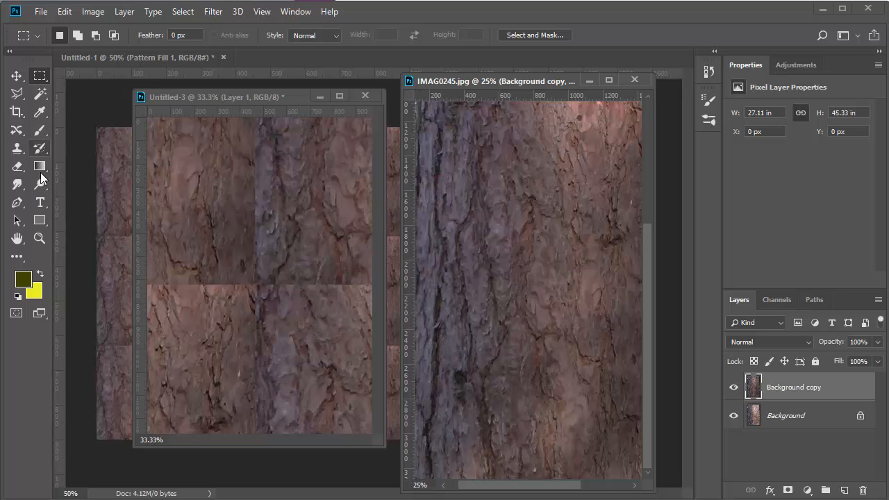
# Step: With the Clone Stamp at brush size 90, sample bark from IMAG0245.jpg and paint over the right half of Untitled-3's horizontal seam
pyautogui.click(16, 149)
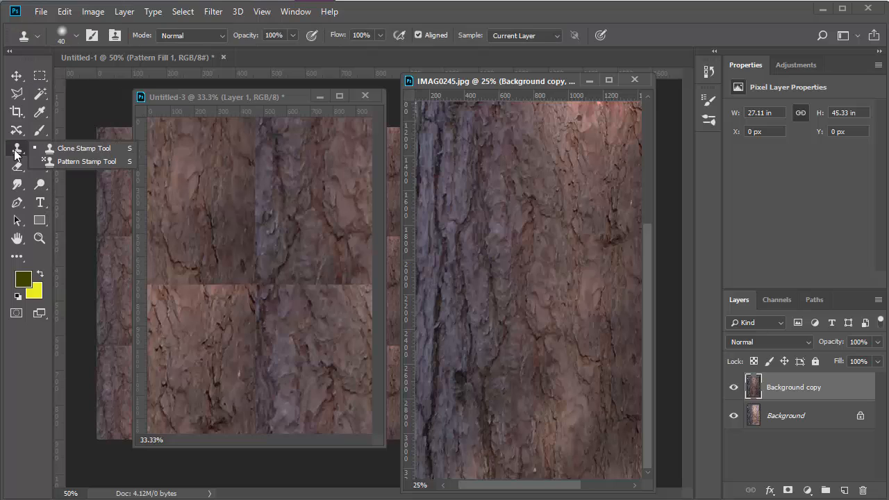
pyautogui.click(64, 149)
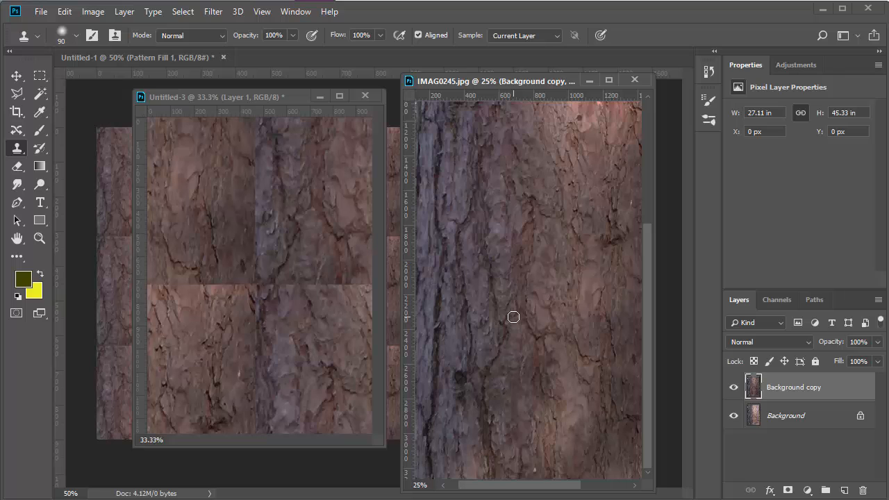
pyautogui.scroll(2, 513, 317)
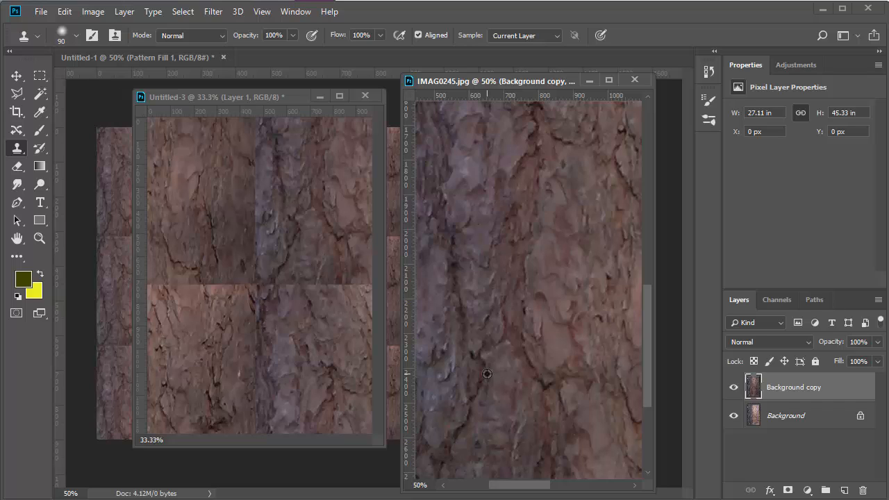
pyautogui.click(270, 96)
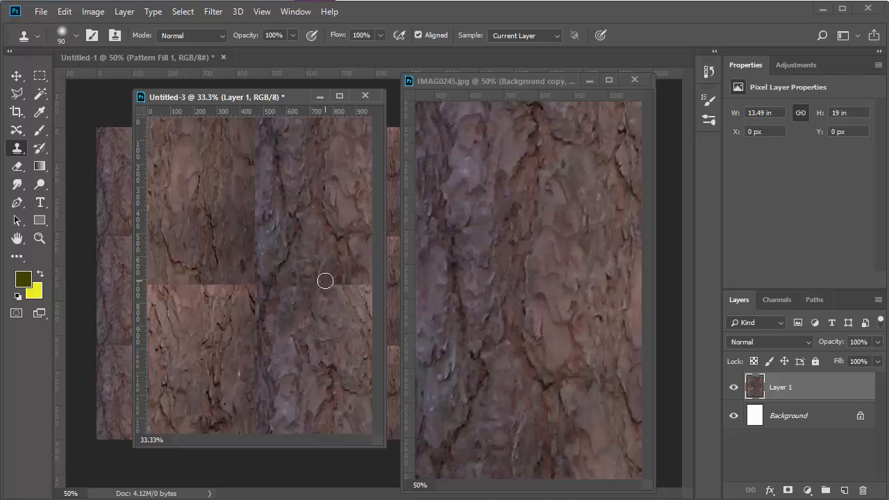
pyautogui.moveTo(337, 278)
pyautogui.mouseDown()
pyautogui.moveTo(357, 293)
pyautogui.moveTo(354, 274)
pyautogui.moveTo(339, 293)
pyautogui.moveTo(342, 317)
pyautogui.mouseUp()
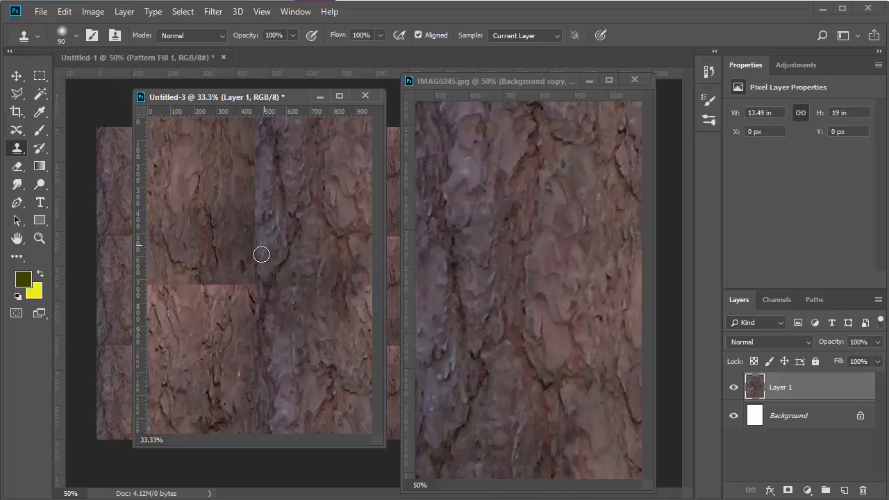
# Step: Clone bark with the Clone Stamp over the upper half of Untitled-3's vertical seam
pyautogui.moveTo(249, 232)
pyautogui.mouseDown()
pyautogui.moveTo(256, 195)
pyautogui.moveTo(234, 262)
pyautogui.mouseUp()
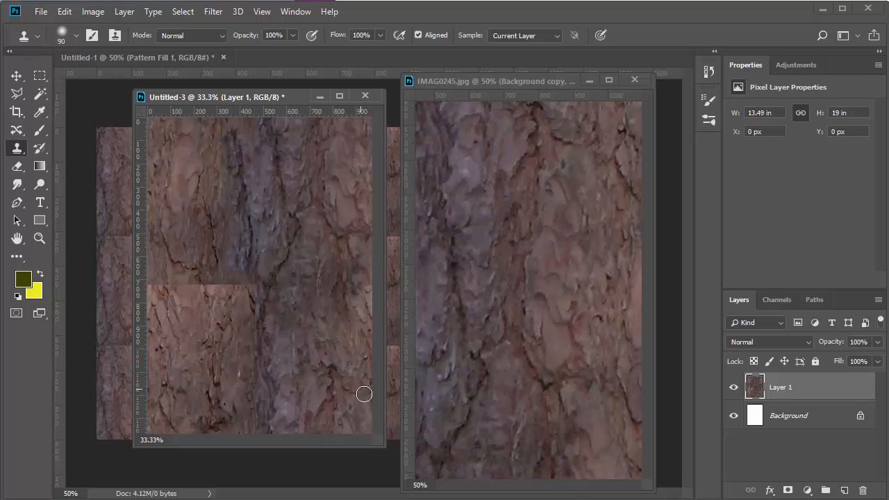
pyautogui.click(230, 282)
pyautogui.moveTo(223, 305)
pyautogui.mouseDown()
pyautogui.moveTo(216, 280)
pyautogui.moveTo(210, 299)
pyautogui.moveTo(243, 288)
pyautogui.moveTo(231, 322)
pyautogui.moveTo(223, 291)
pyautogui.moveTo(230, 341)
pyautogui.moveTo(220, 377)
pyautogui.mouseUp()
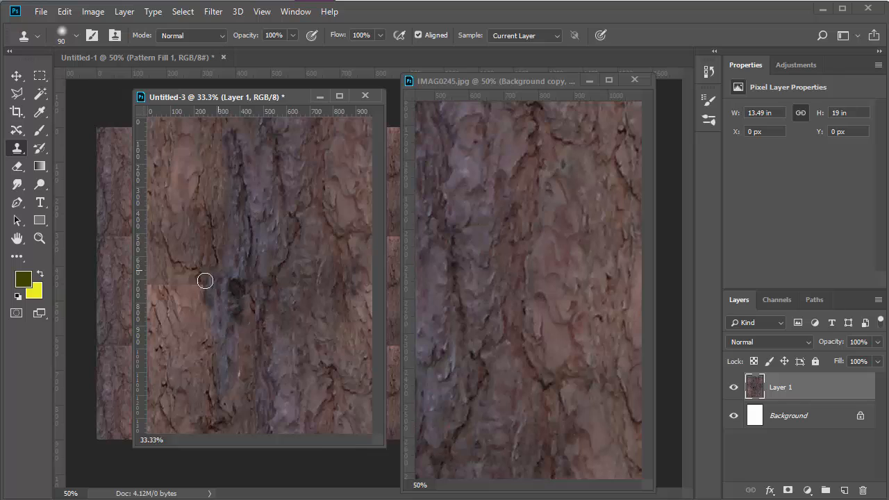
pyautogui.moveTo(248, 323)
pyautogui.mouseDown()
pyautogui.moveTo(272, 389)
pyautogui.moveTo(267, 426)
pyautogui.mouseUp()
pyautogui.click(201, 316)
pyautogui.hotkey('ctrl', 'z')
pyautogui.hotkey('ctrl', 'z')
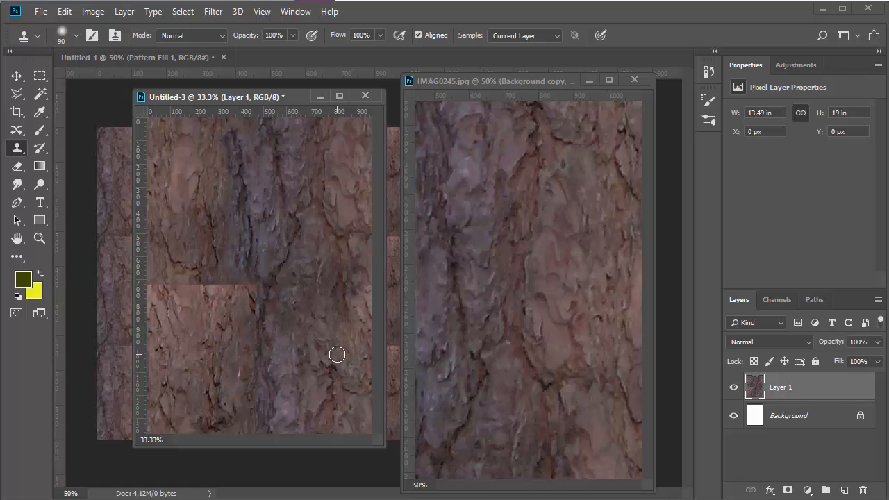
# Step: Clone bark over the lower half of Untitled-3's vertical seam and cover the left horizontal seam using IMAG0245.jpg's lower trunk
pyautogui.moveTo(260, 280)
pyautogui.mouseDown()
pyautogui.moveTo(247, 316)
pyautogui.moveTo(251, 382)
pyautogui.moveTo(255, 287)
pyautogui.moveTo(248, 300)
pyautogui.moveTo(238, 411)
pyautogui.mouseUp()
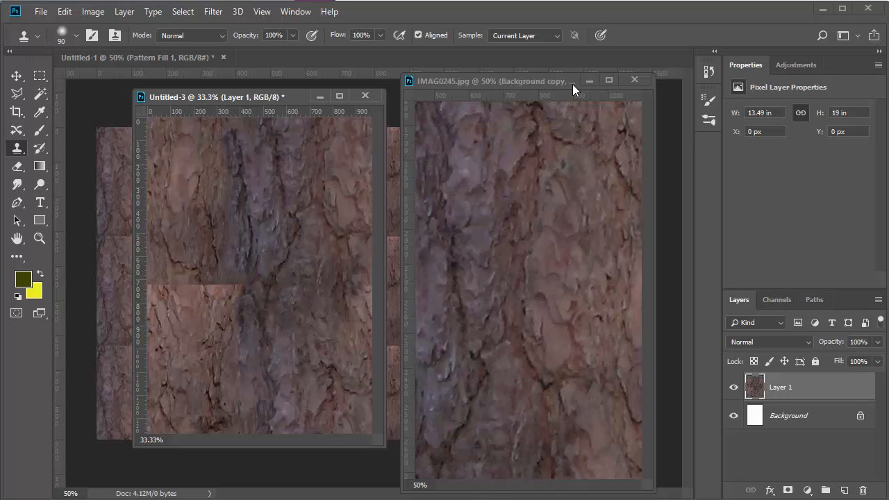
pyautogui.click(523, 82)
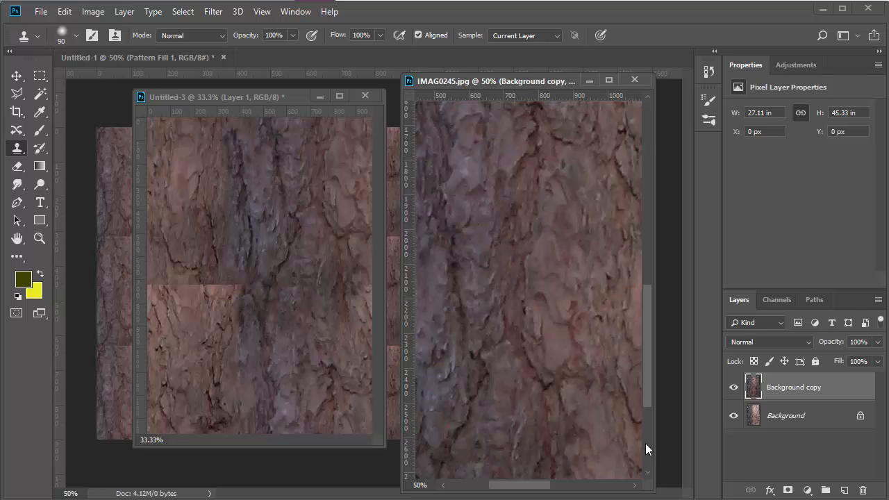
pyautogui.moveTo(544, 492); pyautogui.dragTo(575, 481)
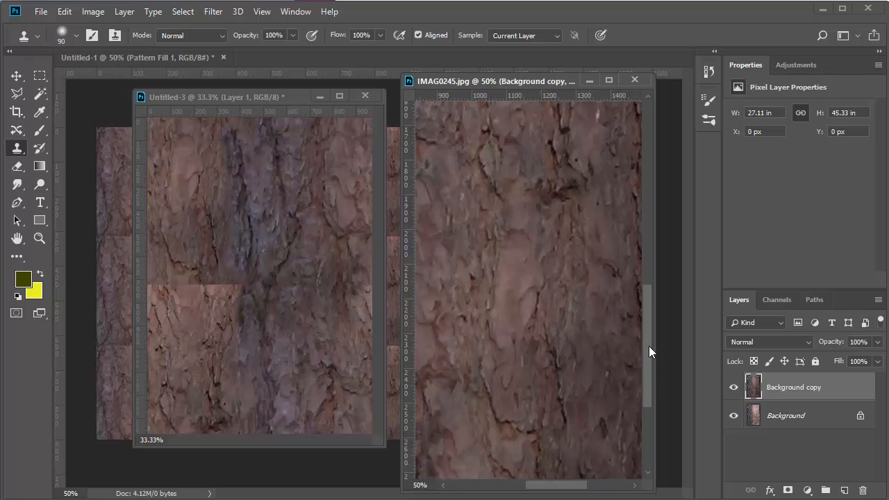
pyautogui.moveTo(649, 346); pyautogui.dragTo(654, 391)
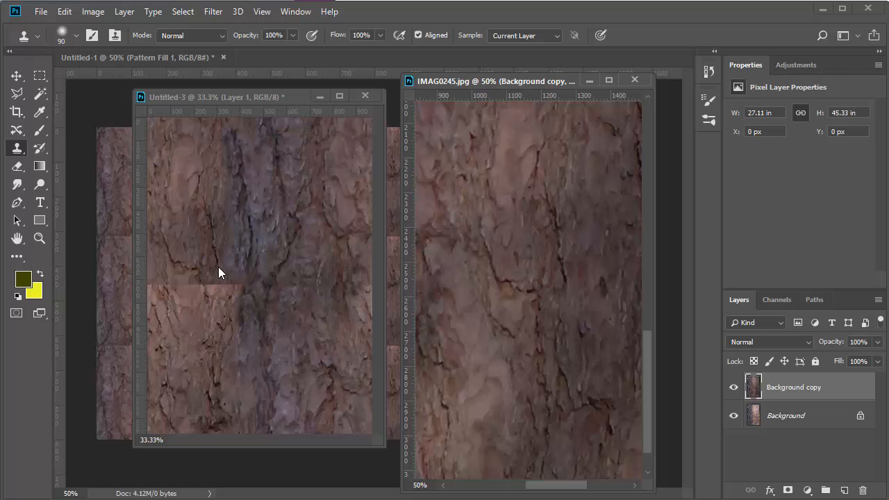
pyautogui.click(246, 99)
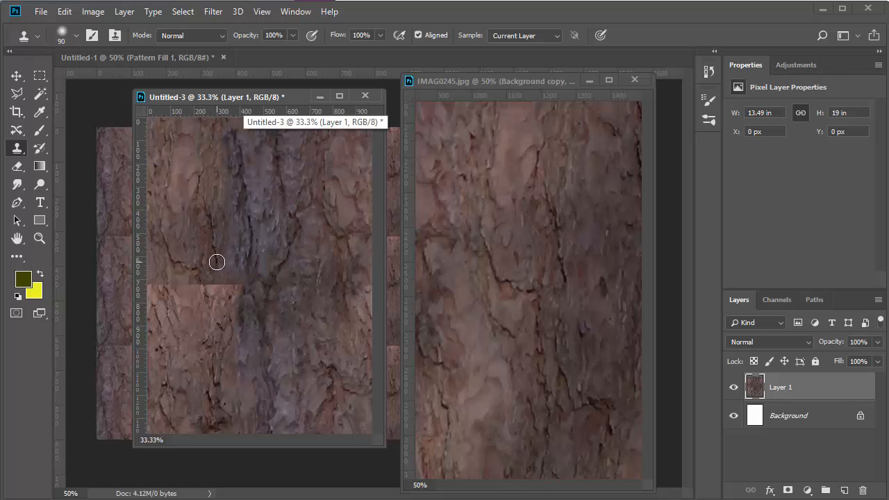
pyautogui.moveTo(213, 262)
pyautogui.mouseDown()
pyautogui.moveTo(209, 289)
pyautogui.moveTo(219, 267)
pyautogui.moveTo(209, 290)
pyautogui.moveTo(232, 276)
pyautogui.moveTo(233, 292)
pyautogui.moveTo(198, 282)
pyautogui.moveTo(180, 286)
pyautogui.moveTo(179, 299)
pyautogui.moveTo(180, 287)
pyautogui.moveTo(172, 293)
pyautogui.moveTo(195, 309)
pyautogui.moveTo(146, 272)
pyautogui.moveTo(200, 328)
pyautogui.moveTo(205, 310)
pyautogui.moveTo(148, 330)
pyautogui.moveTo(158, 279)
pyautogui.moveTo(259, 334)
pyautogui.moveTo(206, 285)
pyautogui.moveTo(210, 330)
pyautogui.moveTo(228, 304)
pyautogui.moveTo(205, 355)
pyautogui.moveTo(173, 297)
pyautogui.moveTo(184, 371)
pyautogui.moveTo(180, 311)
pyautogui.moveTo(179, 329)
pyautogui.moveTo(192, 337)
pyautogui.moveTo(182, 310)
pyautogui.mouseUp()
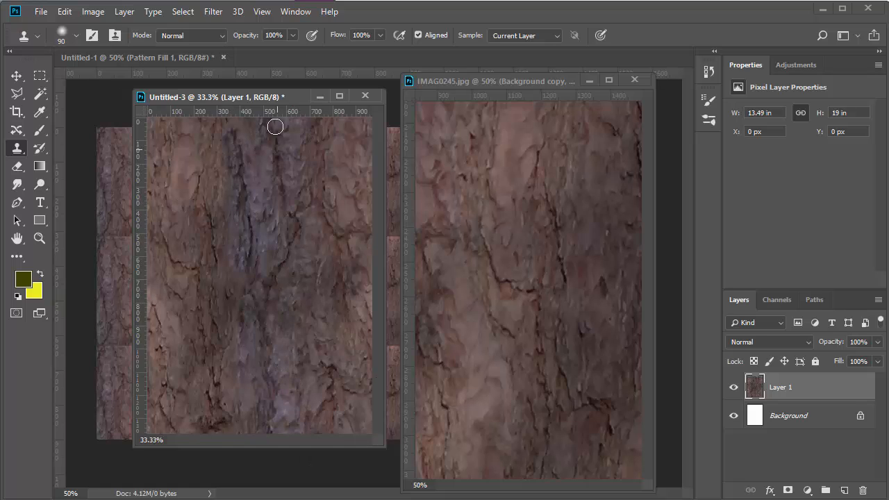
# Step: Reapply the Offset filter to Layer 1 of Untitled-3 and define the tile as a pattern named Pattern 15
pyautogui.click(212, 13)
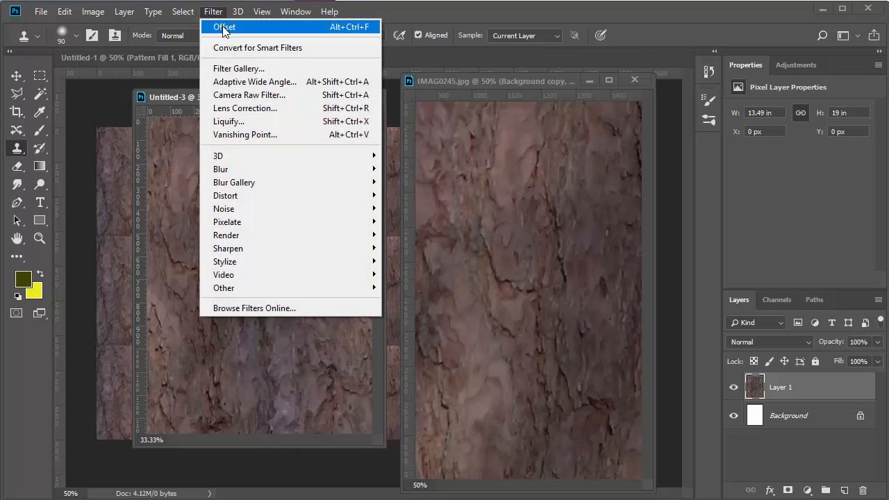
pyautogui.click(222, 26)
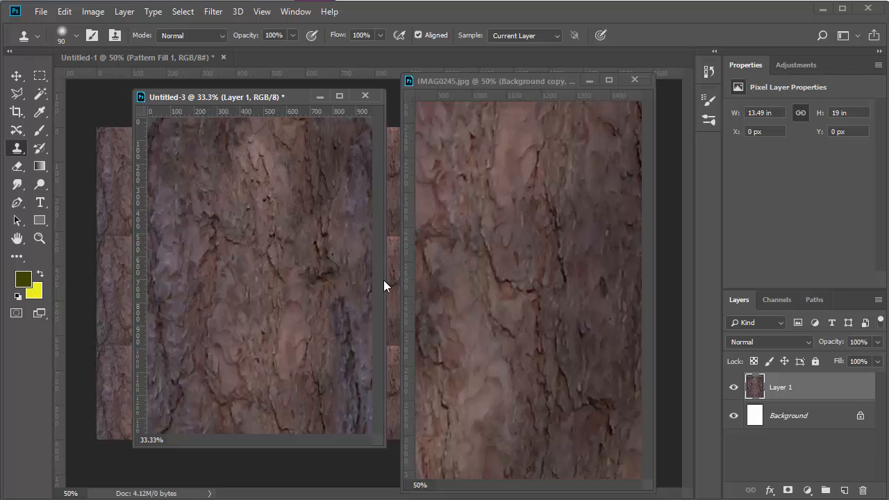
pyautogui.click(63, 12)
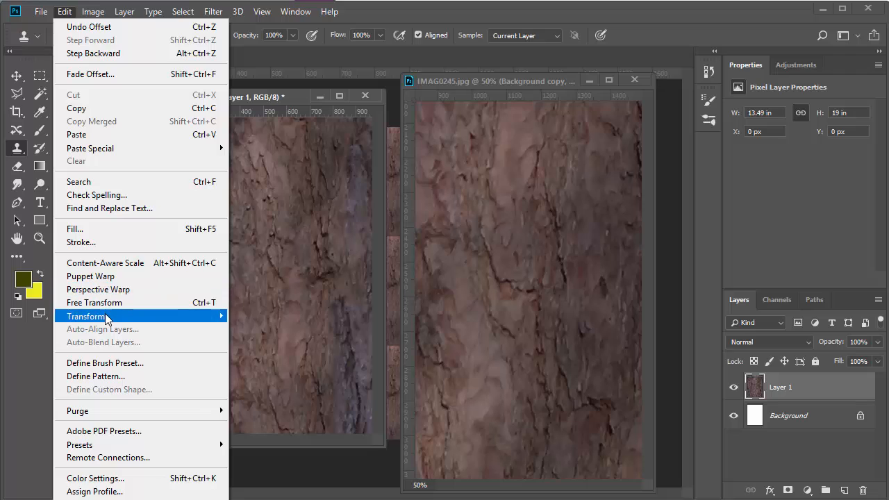
pyautogui.click(110, 377)
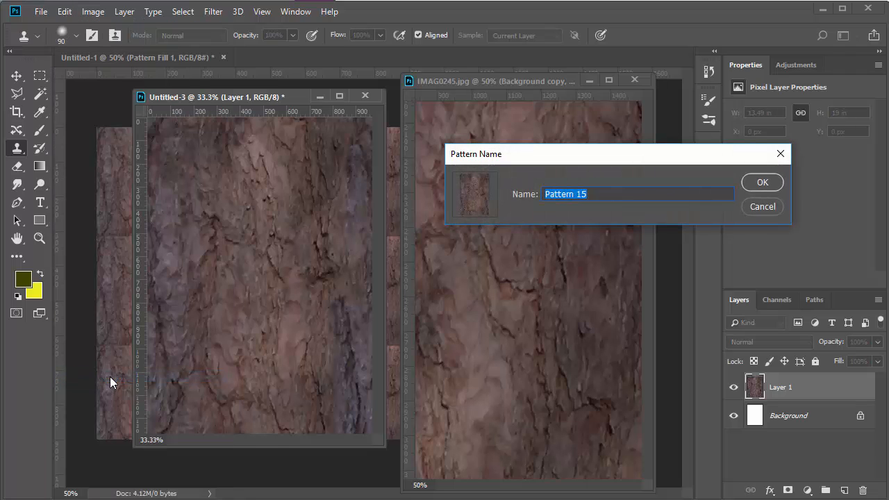
pyautogui.click(761, 184)
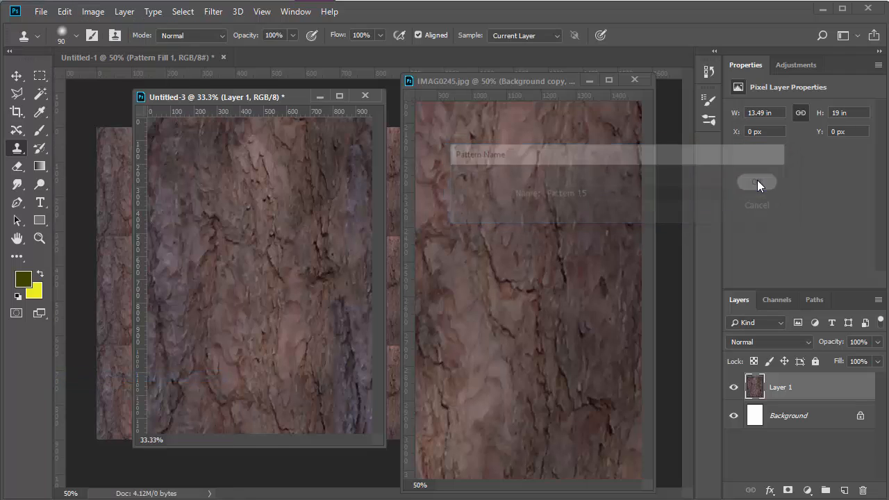
# Step: Minimize the floating Untitled-3 and IMAG0245.jpg windows to uncover the Untitled-1 document
pyautogui.moveTo(226, 97); pyautogui.dragTo(350, 287)
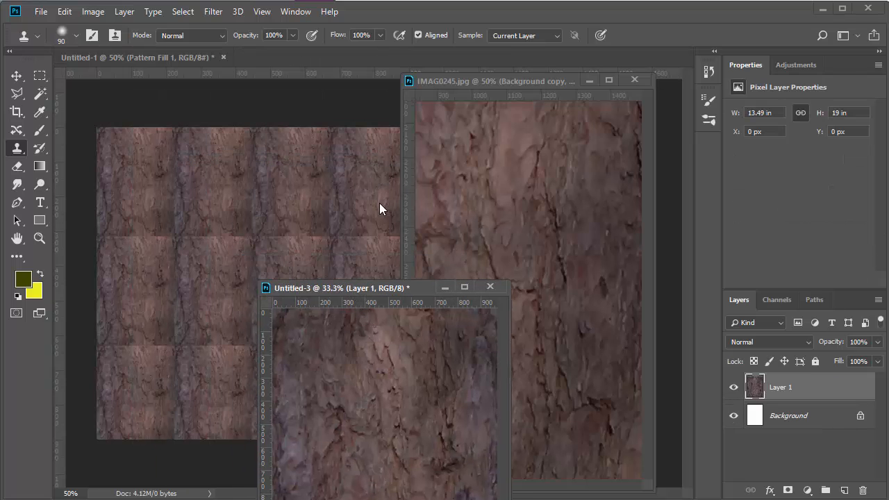
pyautogui.moveTo(382, 288); pyautogui.dragTo(274, 75)
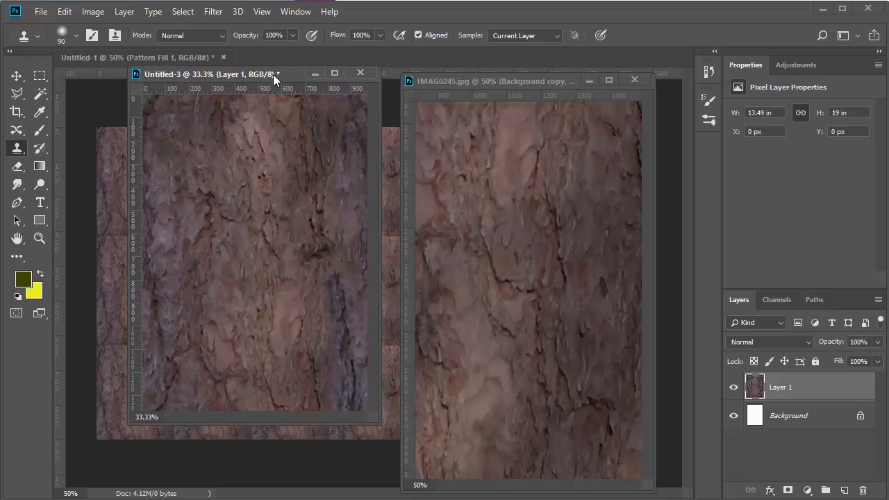
pyautogui.click(314, 73)
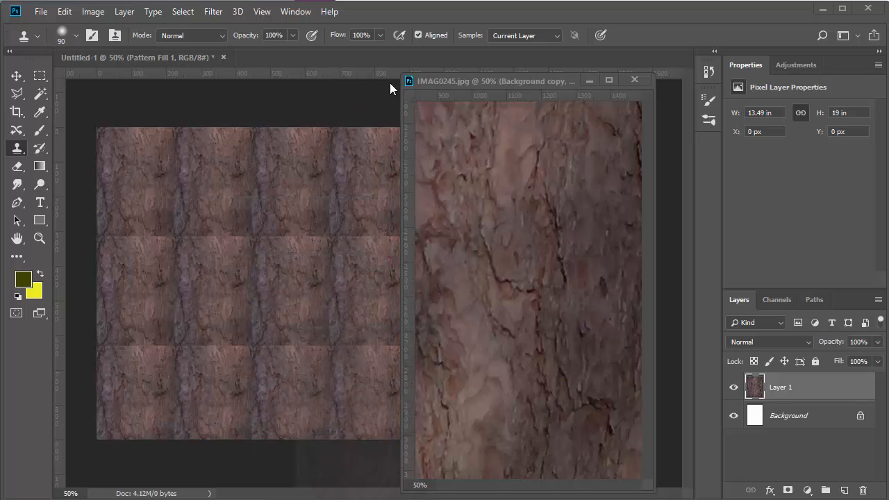
pyautogui.click(590, 79)
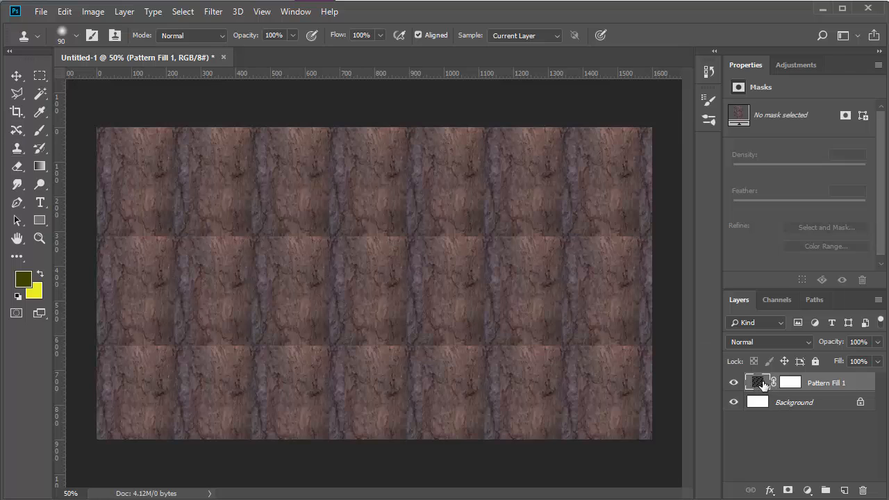
# Step: Change the Pattern Fill 1 layer in Untitled-1 to the newly defined bark pattern, Pattern 15
pyautogui.doubleClick(758, 382)
pyautogui.click(655, 75)
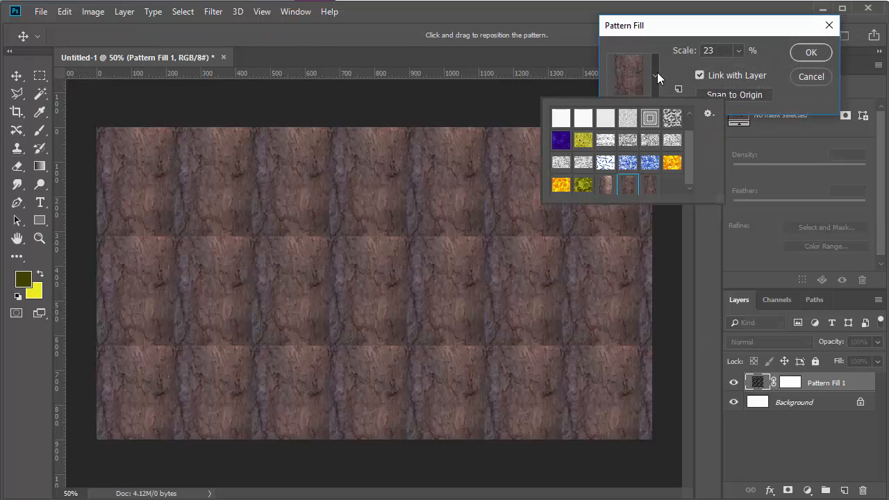
pyautogui.click(652, 186)
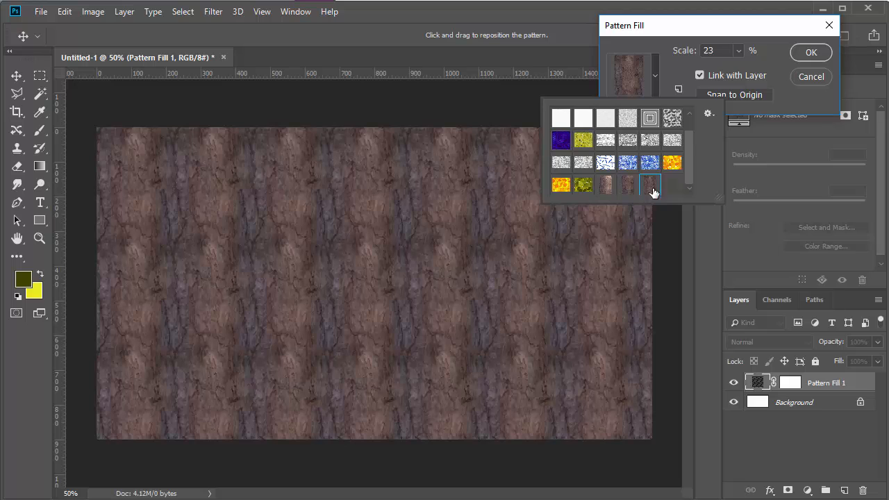
pyautogui.click(813, 55)
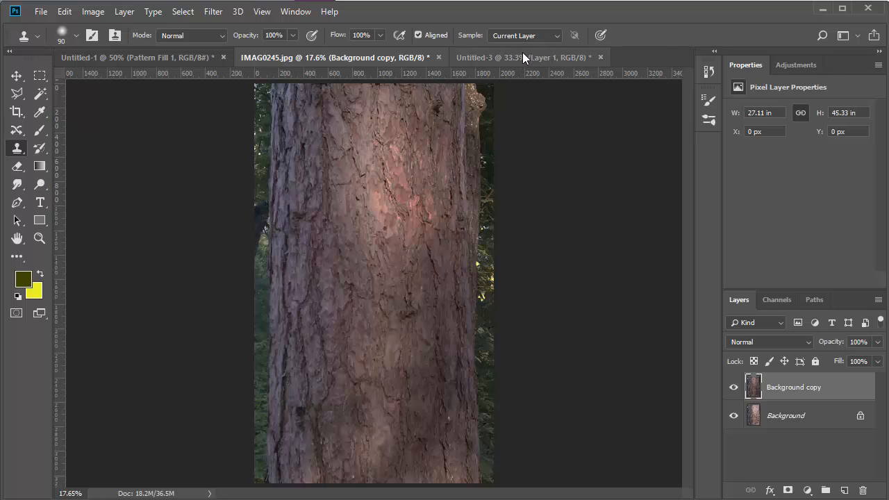
# Step: In Untitled-3, clone neighbouring bark over the dark knot right of centre using the Clone Stamp at brush size 125
pyautogui.click(522, 57)
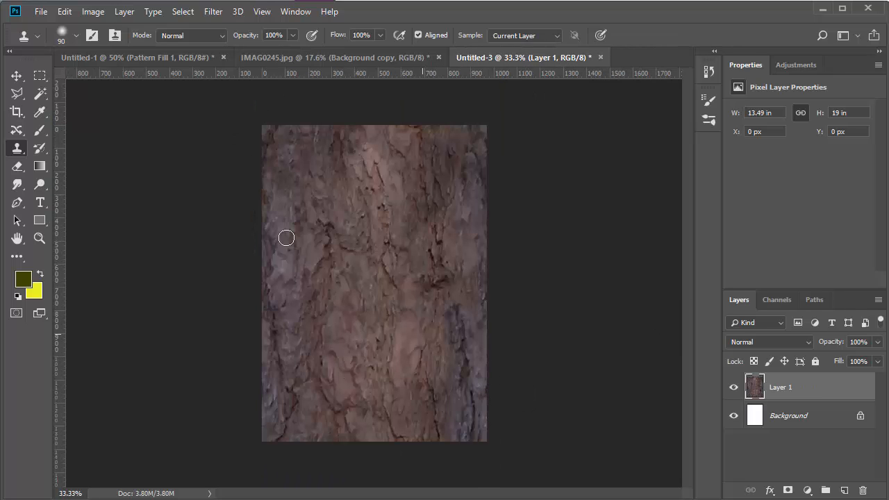
pyautogui.click(135, 58)
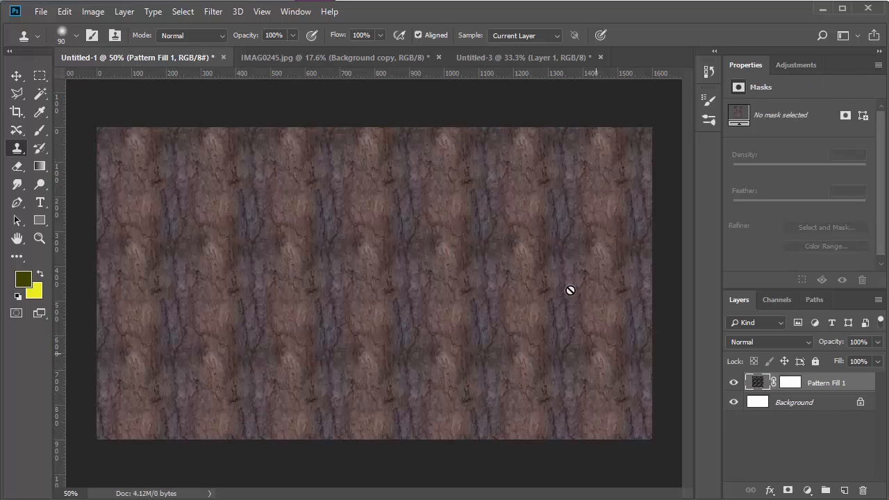
pyautogui.click(516, 58)
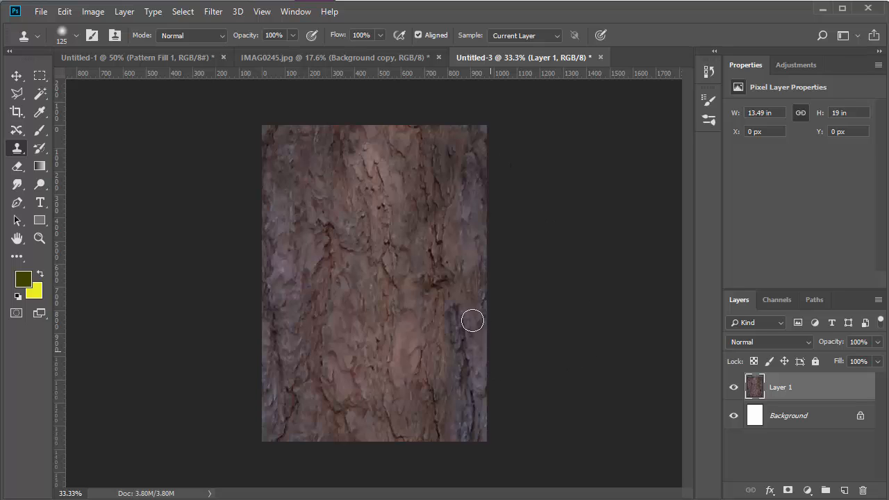
pyautogui.keyDown('alt'); pyautogui.click(423, 169); pyautogui.keyUp('alt')
pyautogui.moveTo(436, 247)
pyautogui.mouseDown()
pyautogui.moveTo(433, 280)
pyautogui.moveTo(445, 274)
pyautogui.moveTo(434, 292)
pyautogui.moveTo(430, 230)
pyautogui.moveTo(437, 295)
pyautogui.moveTo(430, 332)
pyautogui.mouseUp()
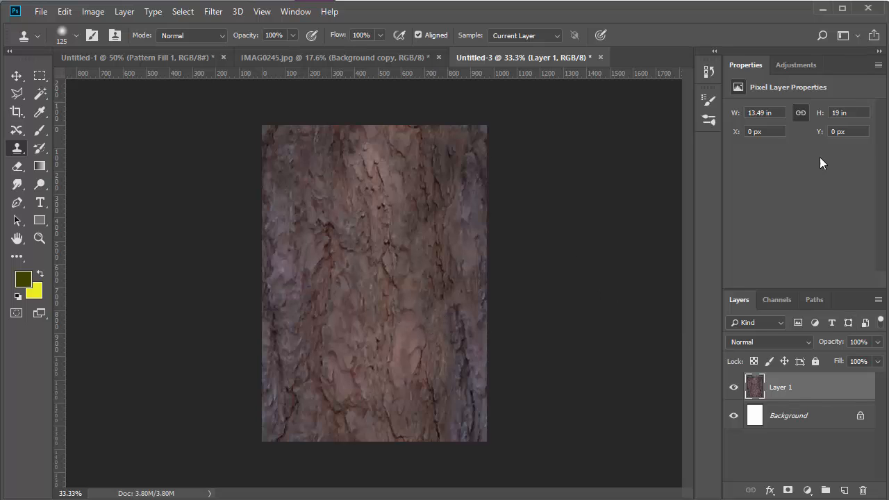
# Step: Add a Hue/Saturation adjustment layer above Layer 1 in Untitled-3
pyautogui.click(810, 64)
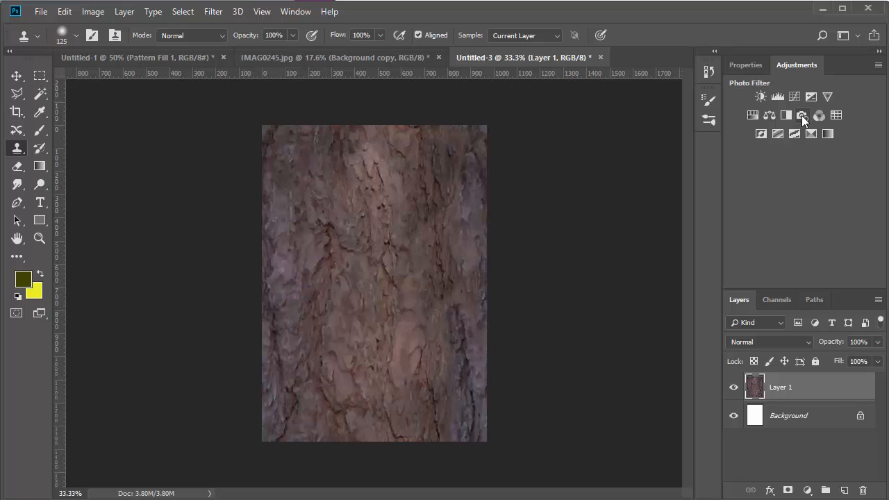
pyautogui.click(751, 115)
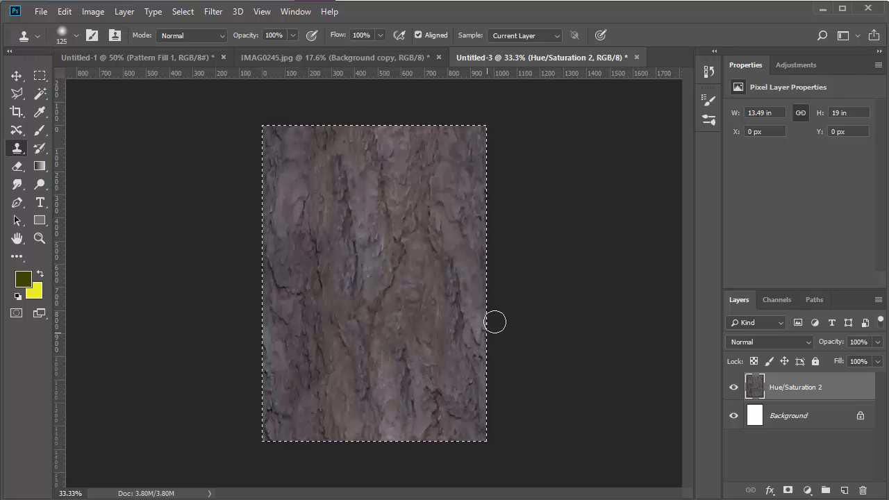
# Step: Add a Curves adjustment layer above Pattern Fill 1 in Untitled-1 and lower its white input point to brighten the bark
pyautogui.click(160, 58)
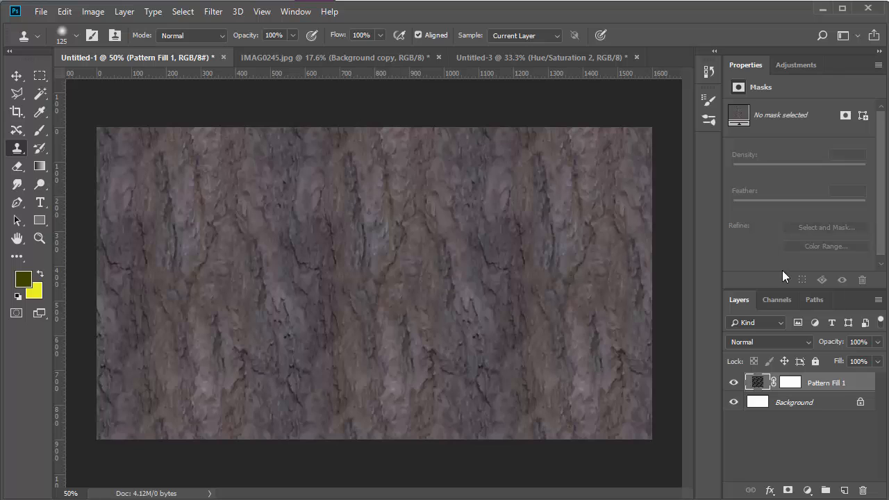
pyautogui.click(801, 66)
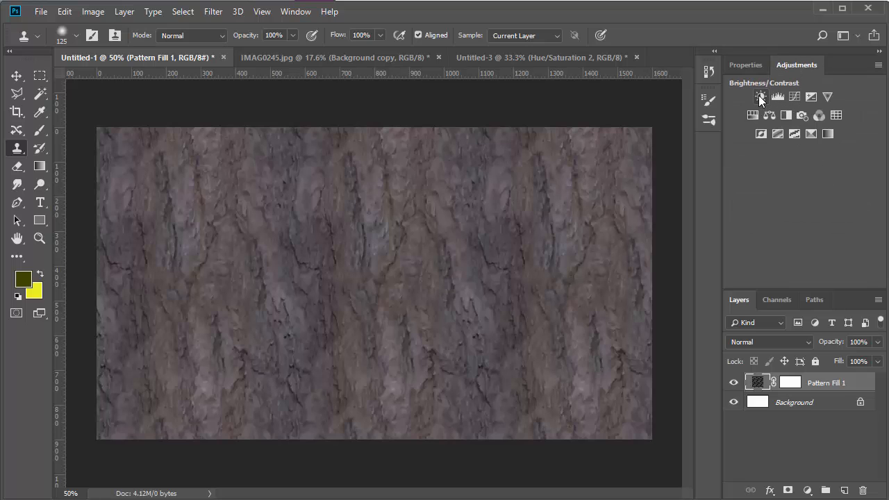
pyautogui.click(794, 96)
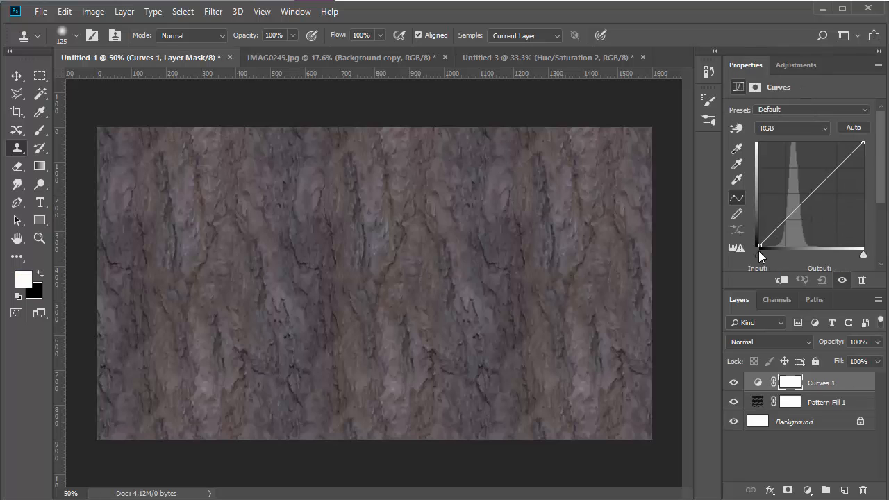
pyautogui.moveTo(863, 254); pyautogui.dragTo(847, 257)
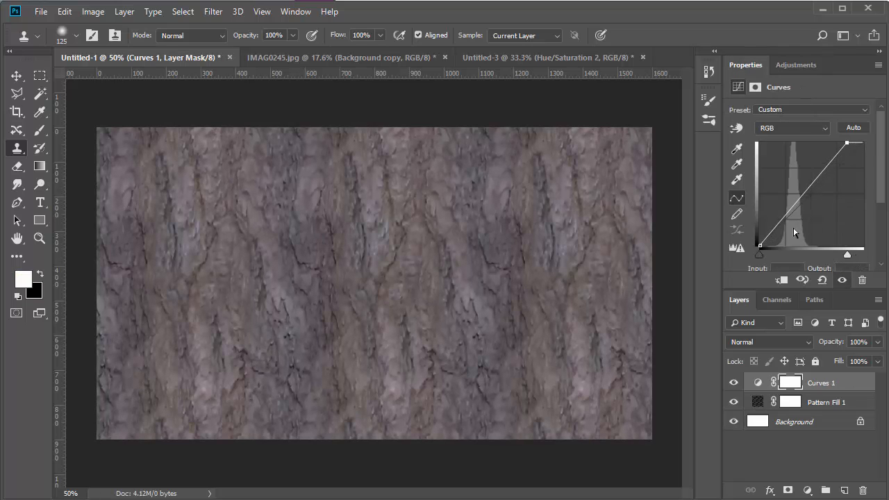
# Step: Shape the RGB curve into an S with one point darkening the shadows and one raising the highlights
pyautogui.moveTo(776, 225); pyautogui.dragTo(776, 229)
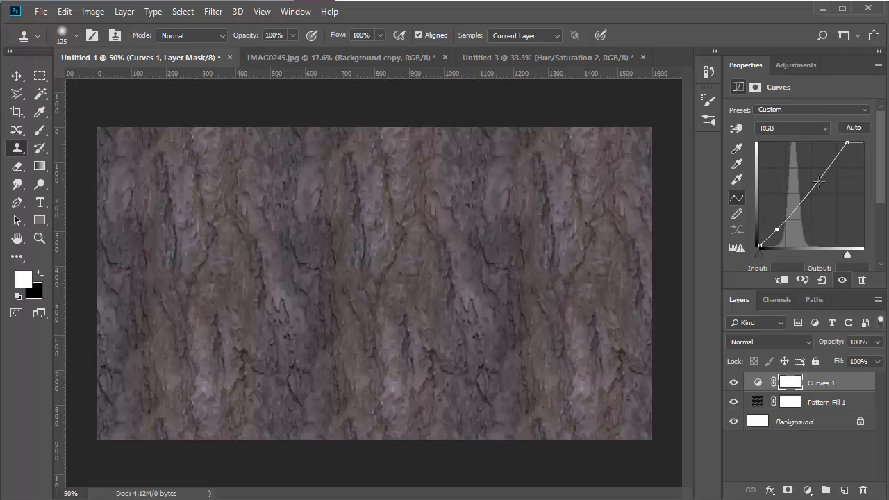
pyautogui.moveTo(809, 189); pyautogui.dragTo(814, 162)
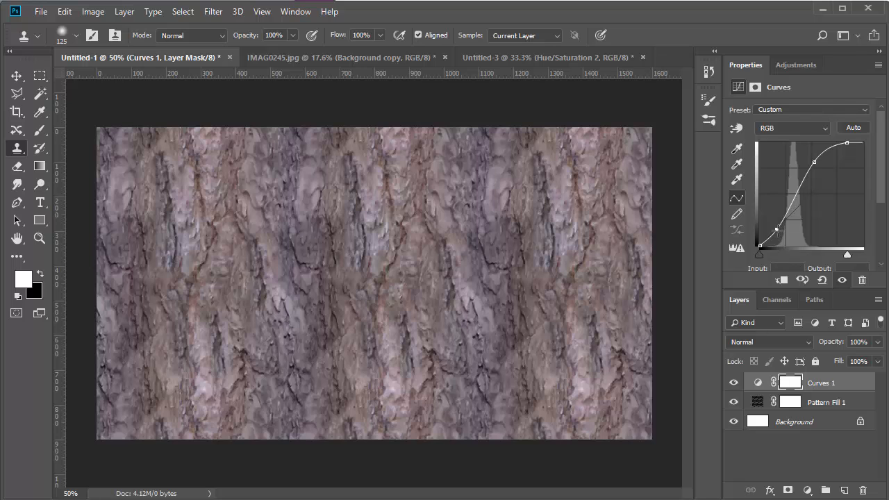
pyautogui.moveTo(776, 231); pyautogui.dragTo(774, 231)
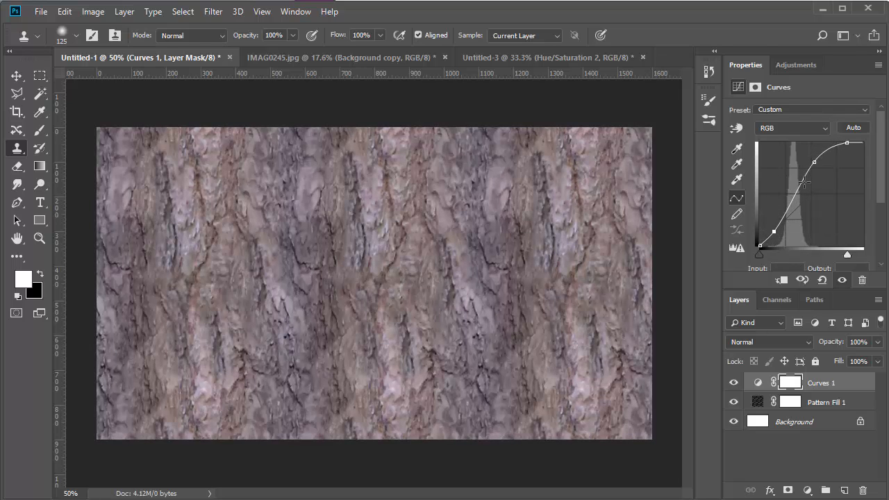
pyautogui.moveTo(814, 162)
pyautogui.mouseDown()
pyautogui.moveTo(799, 162)
pyautogui.moveTo(807, 164)
pyautogui.mouseUp()
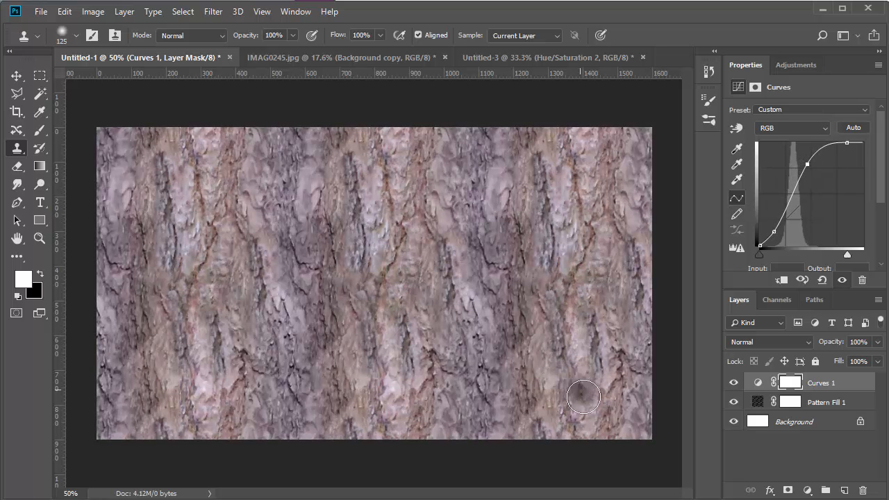